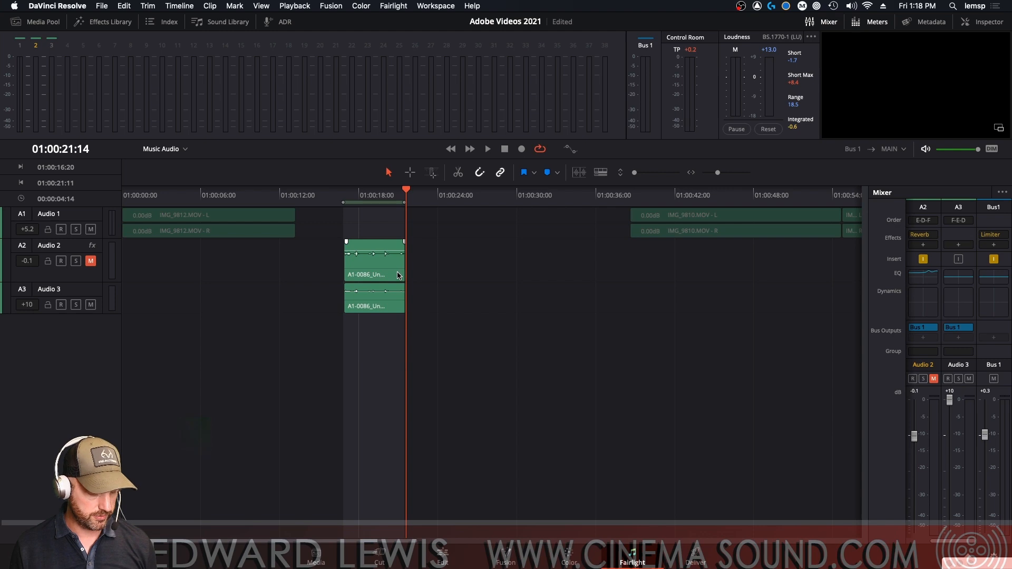
Play back the looped section to listen to Audio 3 while Audio 2 is muted.
key(space)
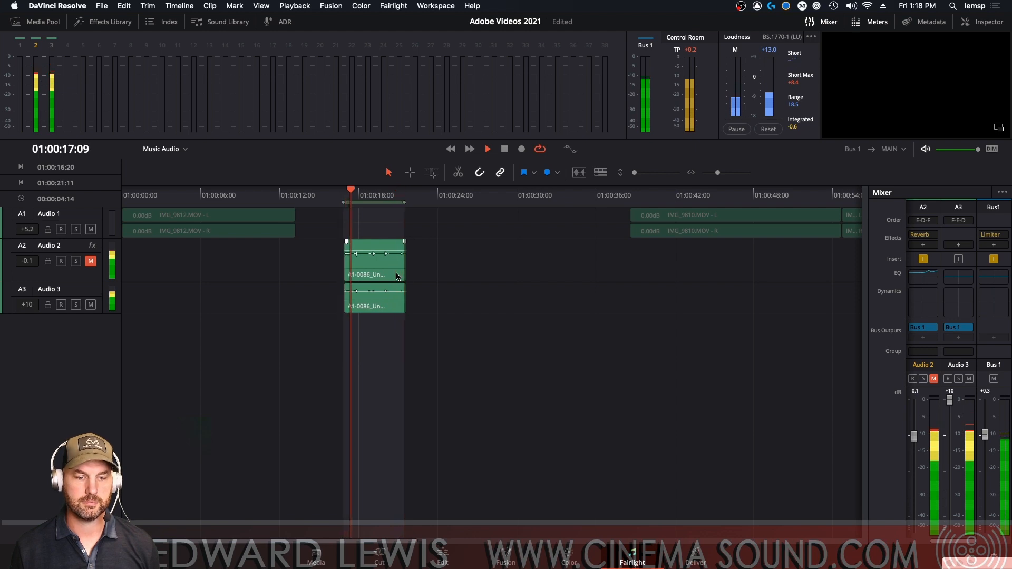
key(space)
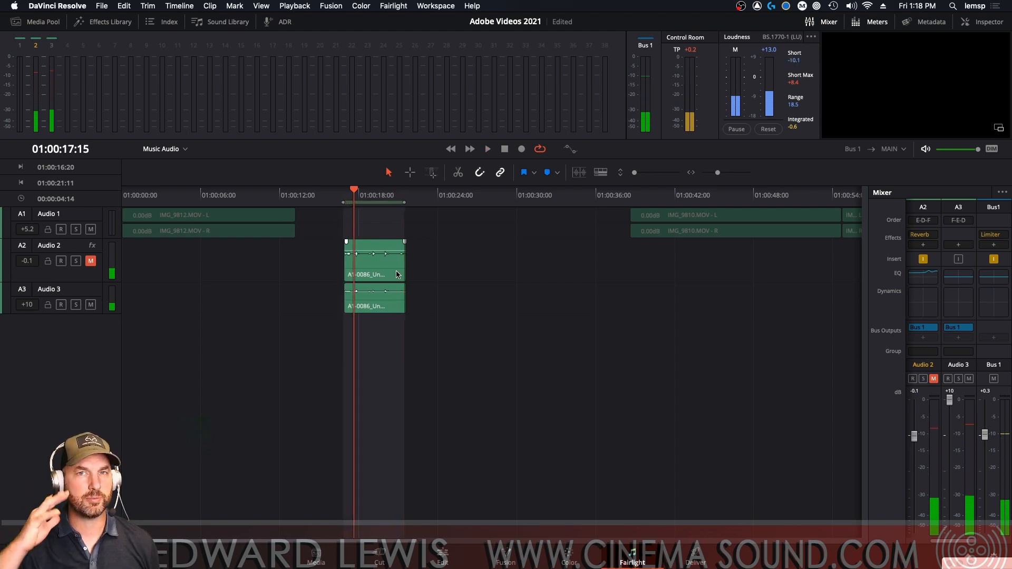
key(space)
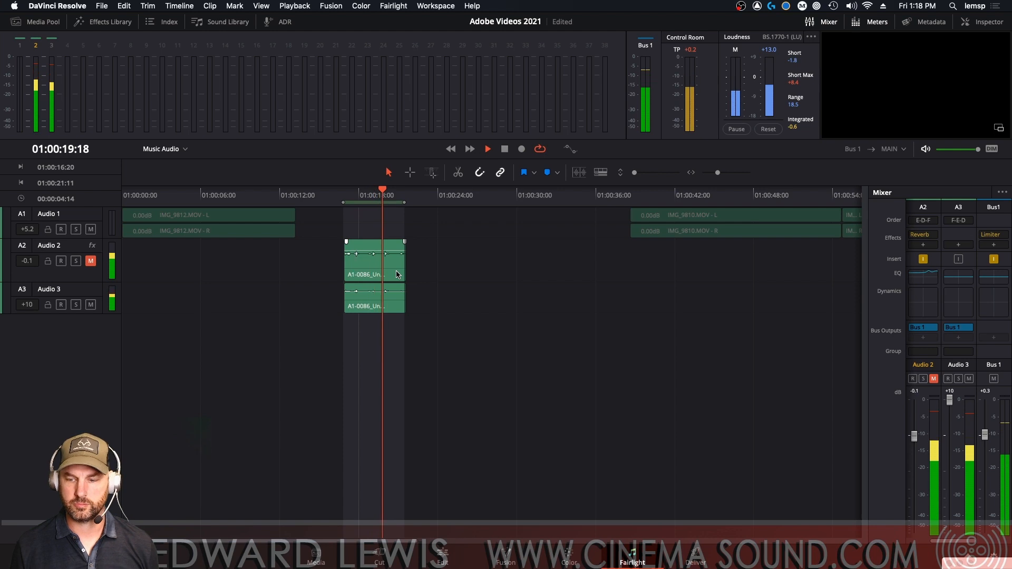
key(space)
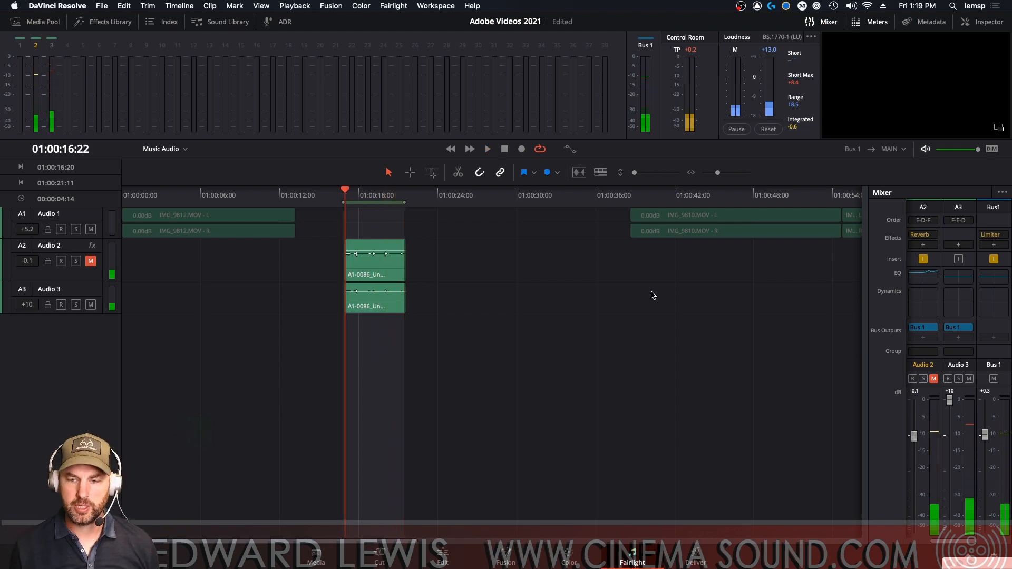
Mute Audio 3, unmute Audio 2, and play back the looped section to hear Audio 2 alone.
click(968, 379)
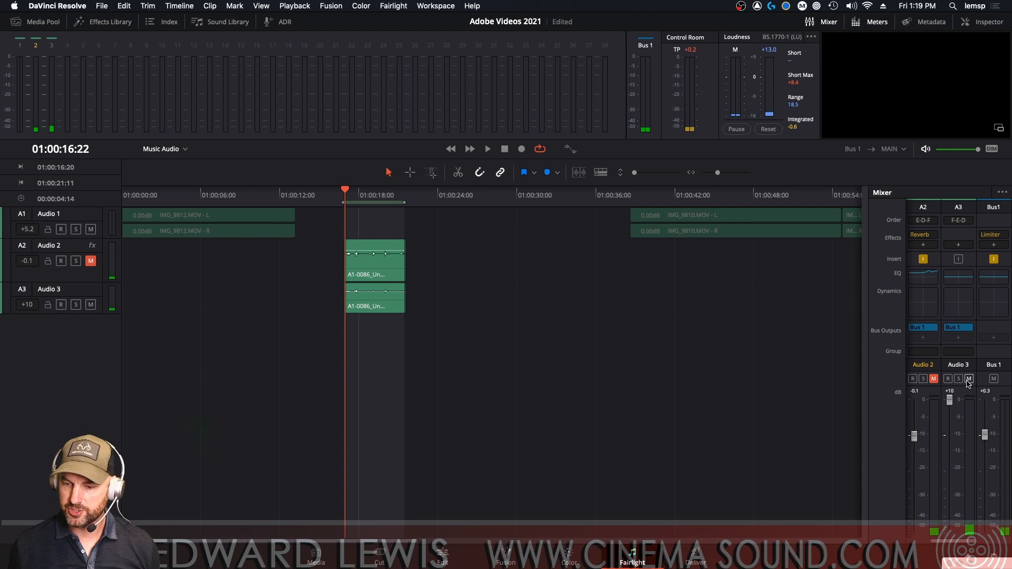
click(933, 379)
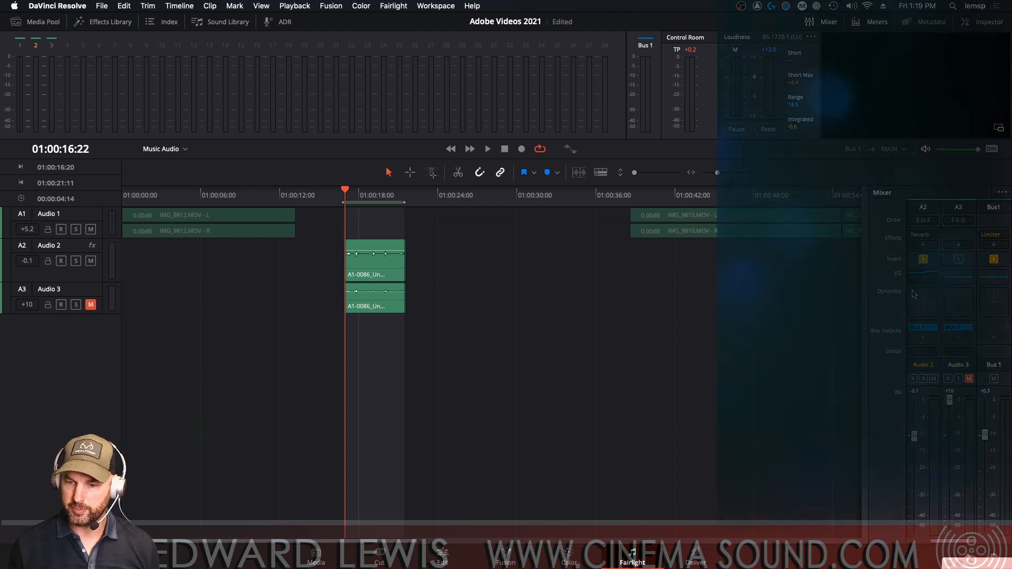
key(space)
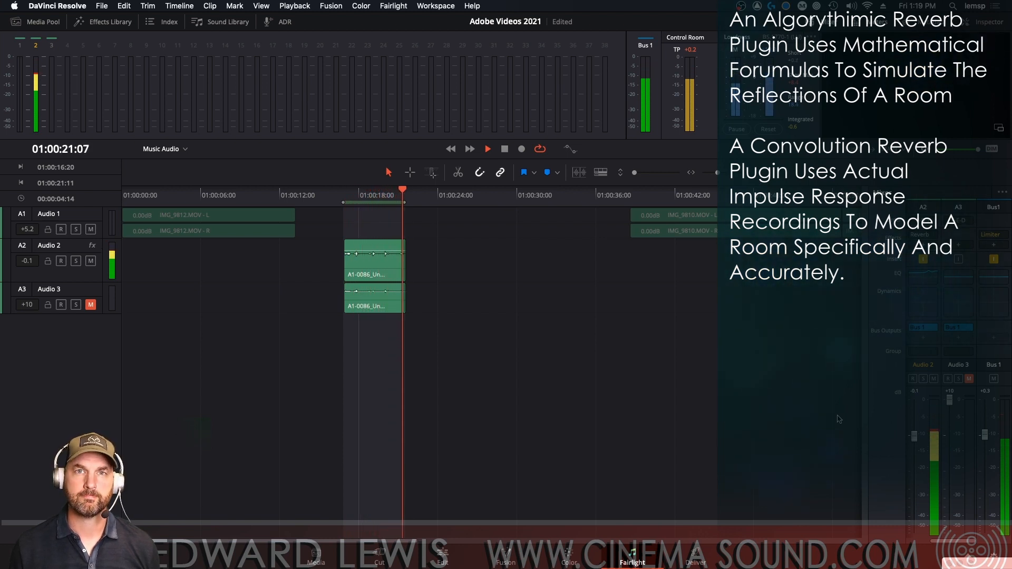
key(space)
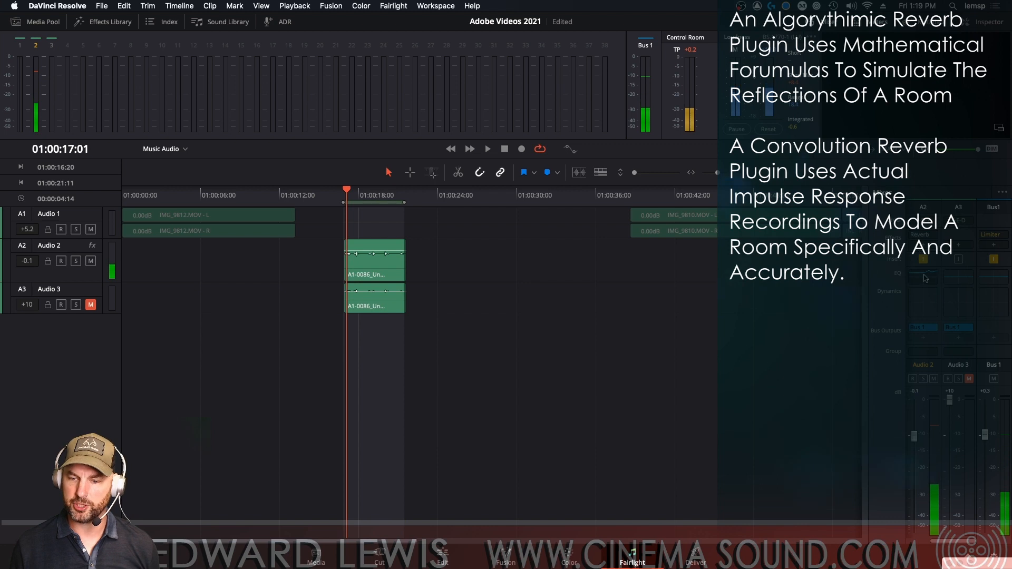
Examine the equalizer curve on Audio 2, close it, and listen to the looped section again.
click(927, 279)
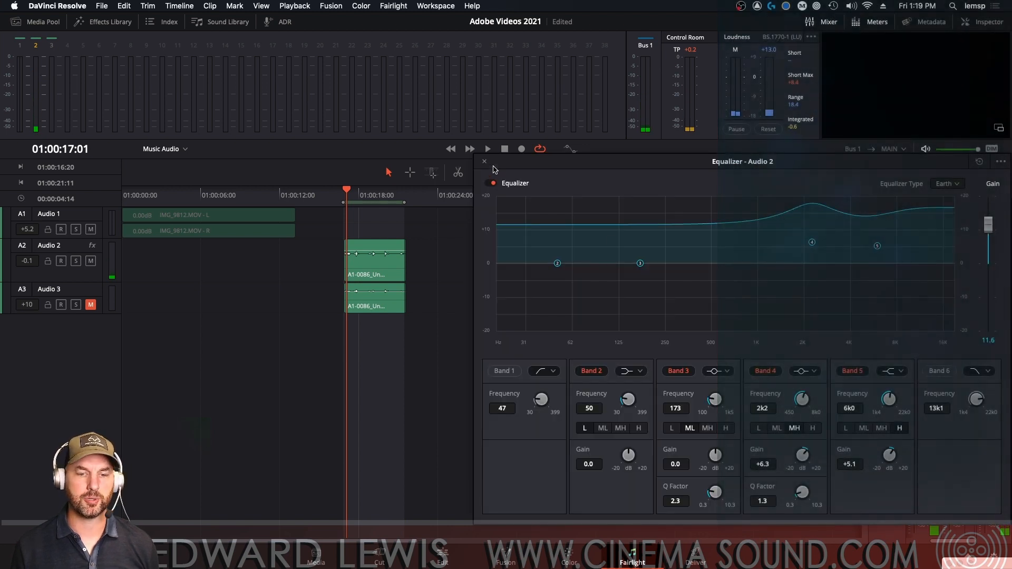
click(485, 162)
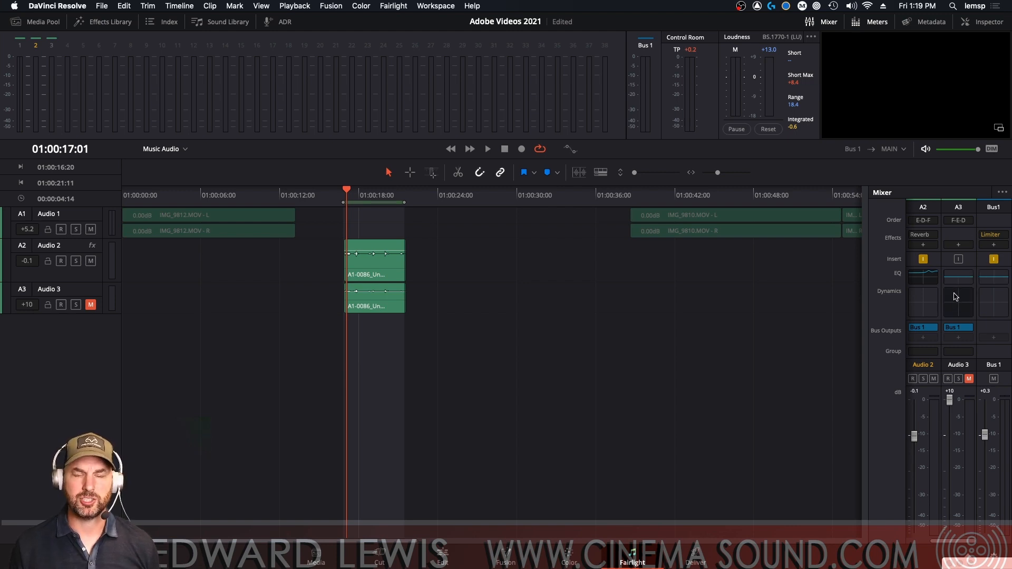
key(space)
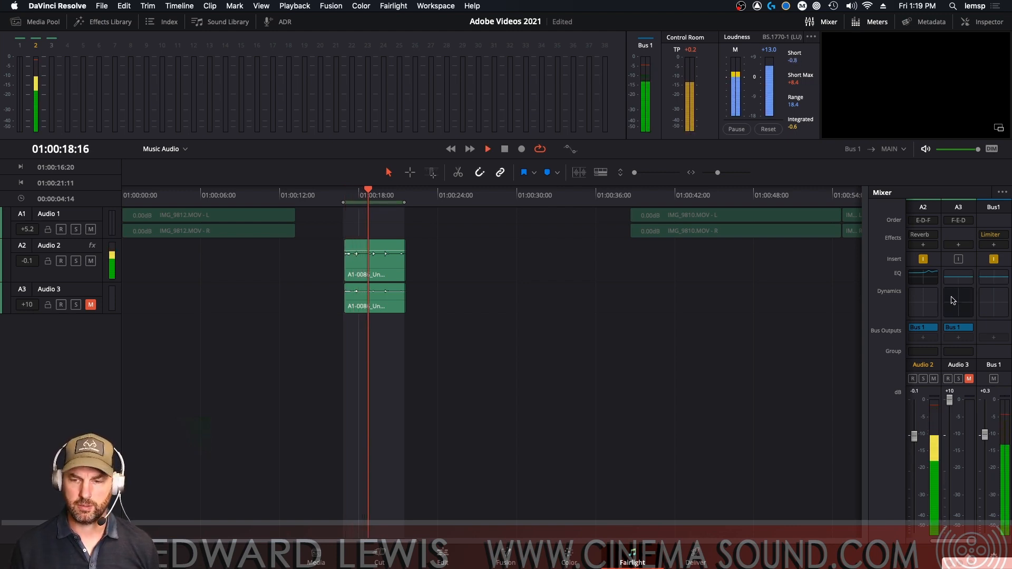
key(space)
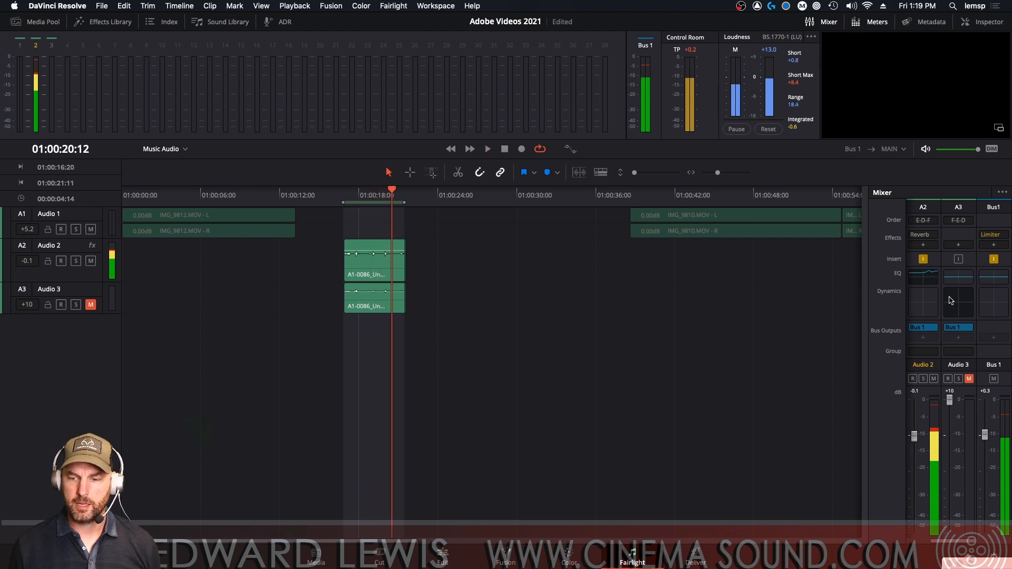
Open the Reverb effect on Audio 2, try a 15 ms pre-delay, and reload the Richard Room 1 preset.
click(921, 235)
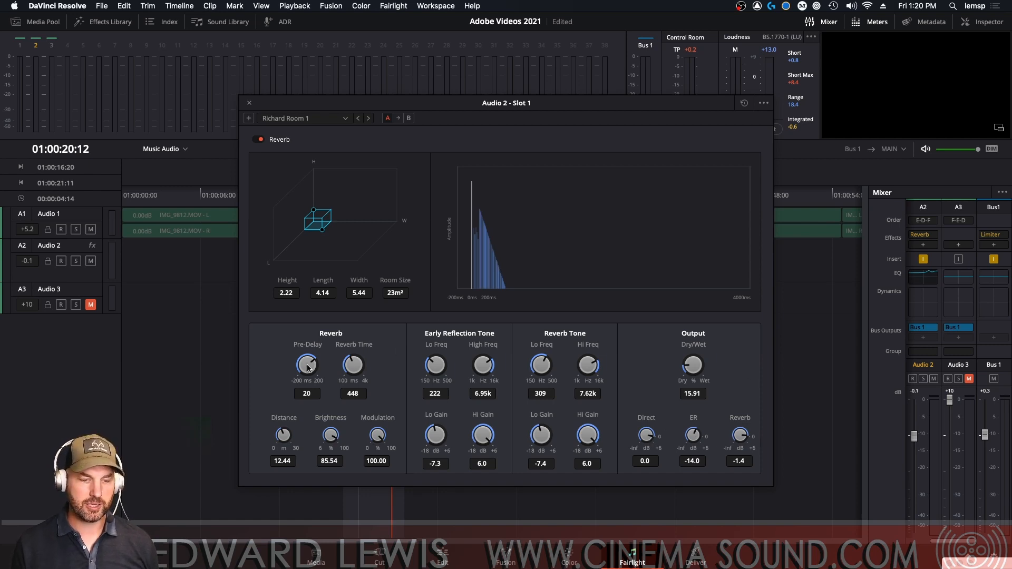
mouse_move(309, 364)
mouse_down()
mouse_move(262, 412)
mouse_move(241, 456)
mouse_move(303, 348)
mouse_up()
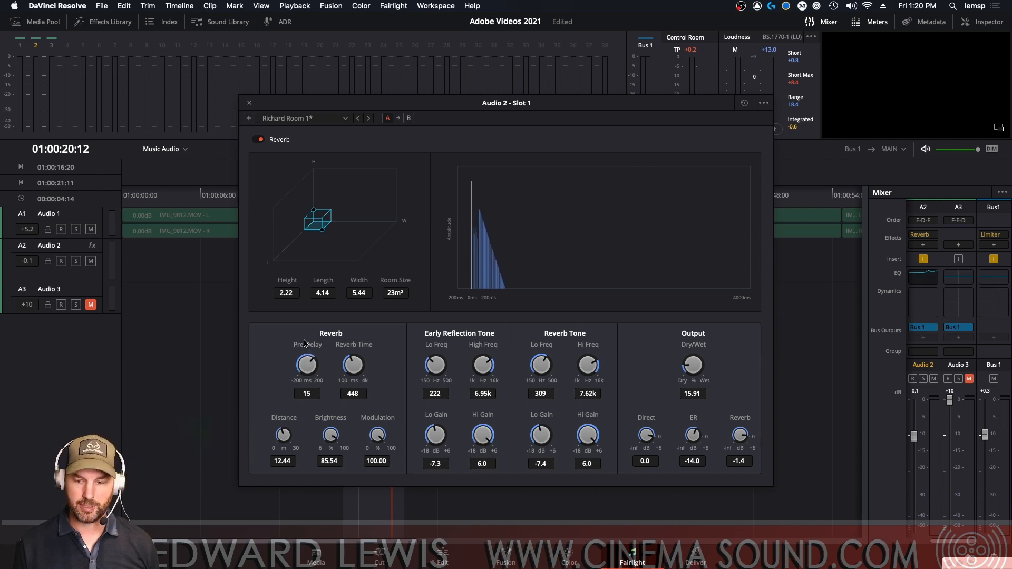
click(303, 117)
click(321, 224)
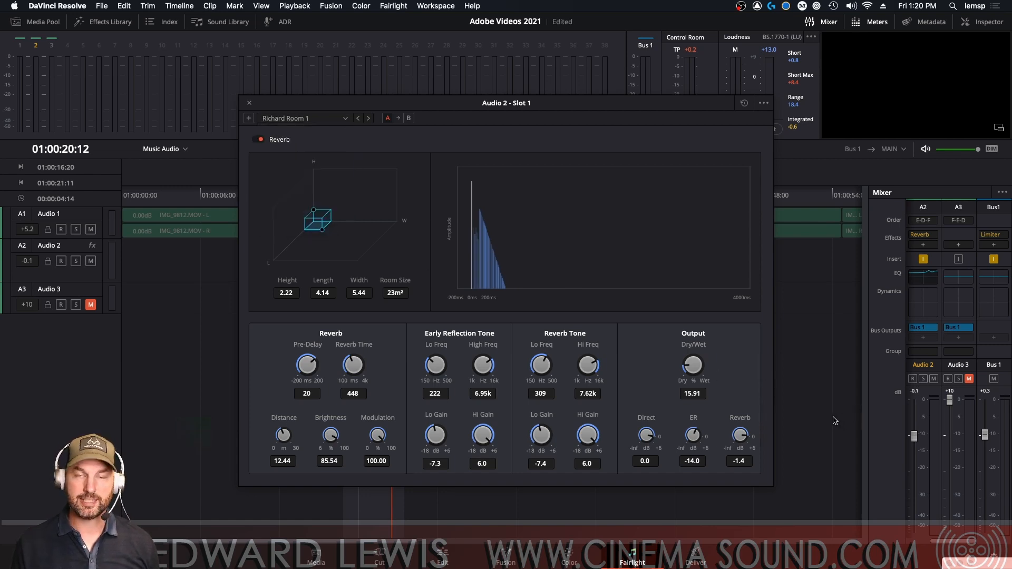
Play the loop and compare Audio 2 with Audio 3 by muting Audio 2 and unmuting Audio 3.
key(space)
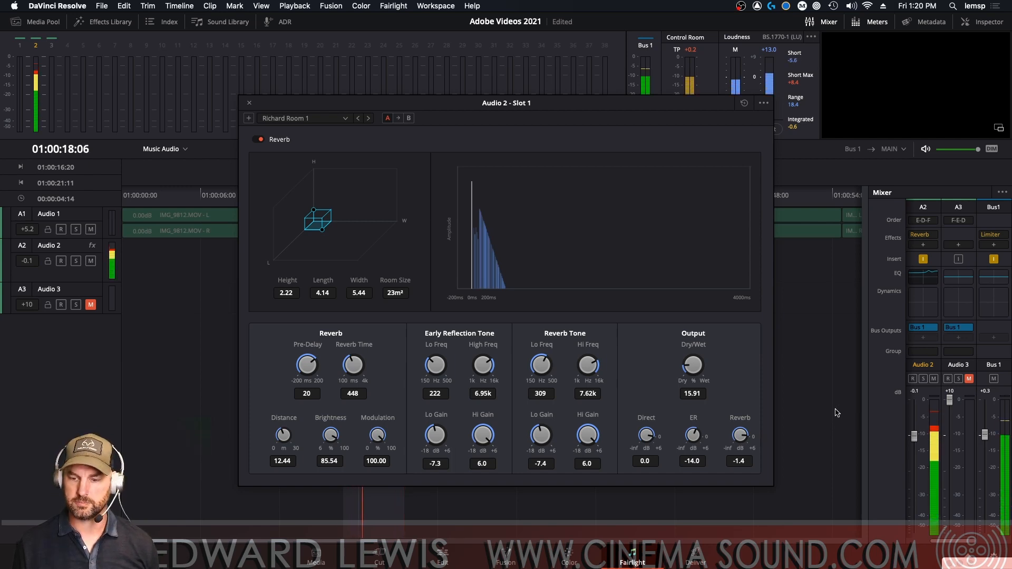
click(933, 379)
click(970, 379)
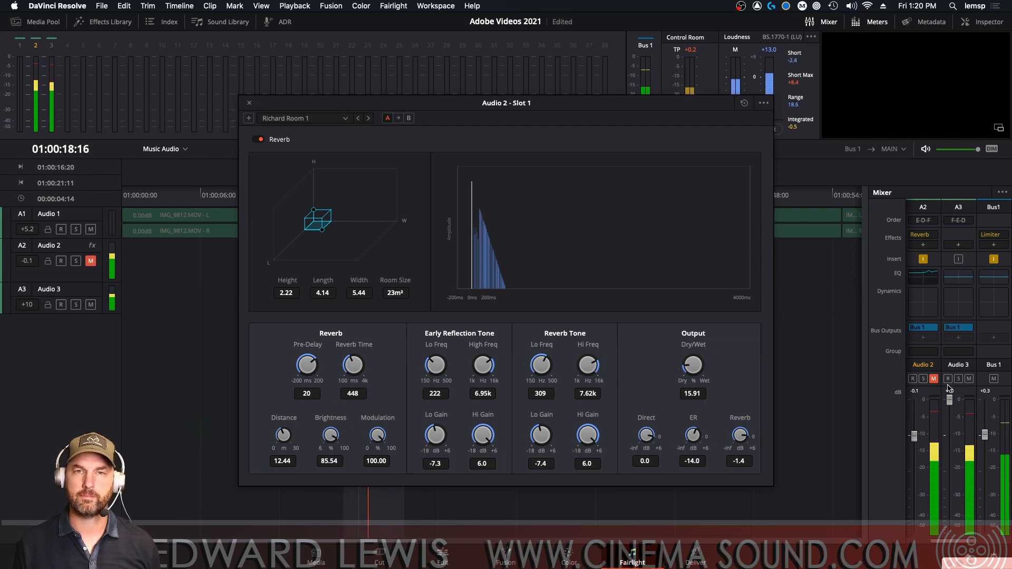
key(space)
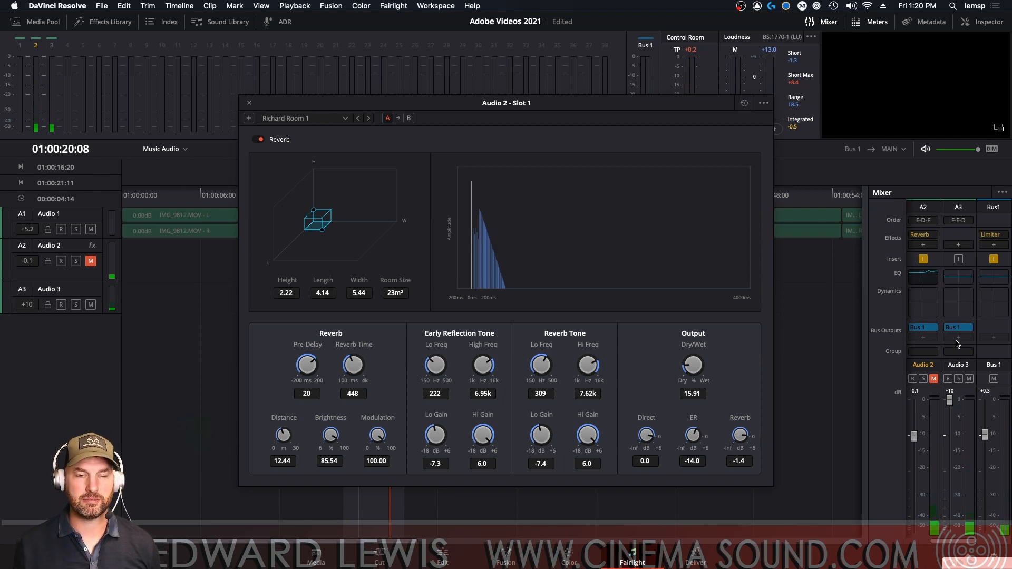
key(space)
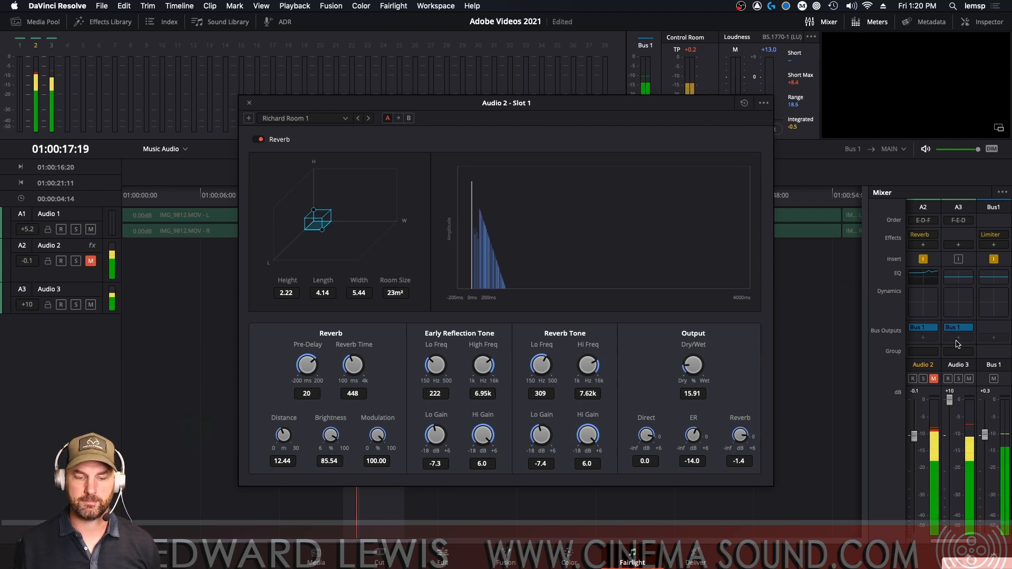
Mute Audio 3, unmute Audio 2, and set its Reverb Time to 622 ms during playback.
click(969, 379)
click(933, 378)
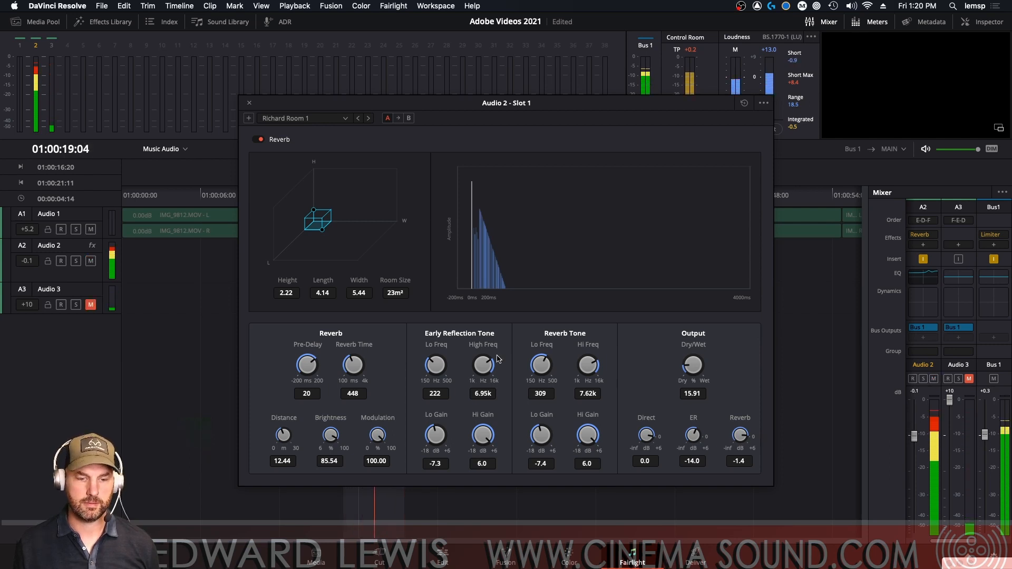
drag(355, 368, 364, 361)
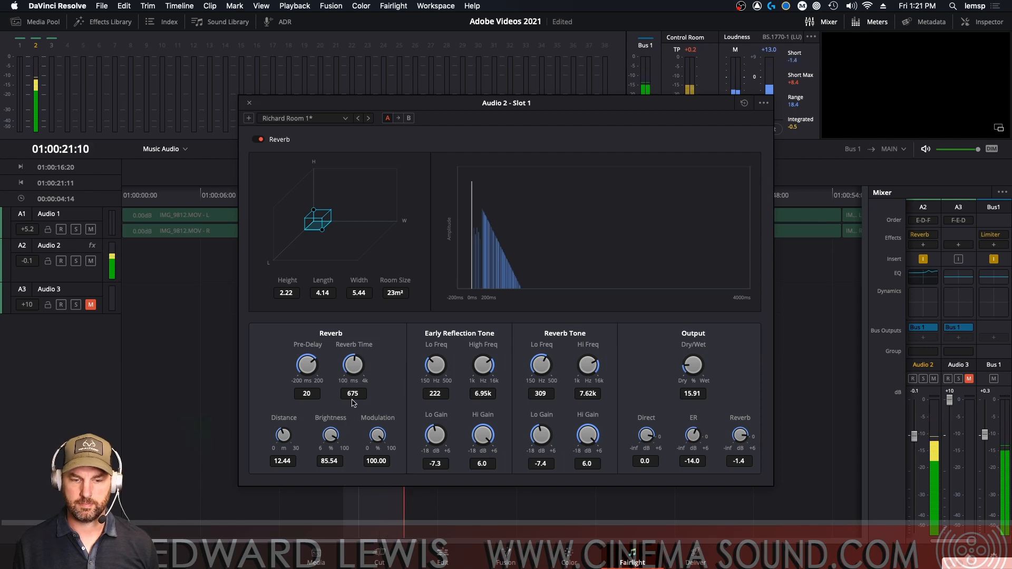
drag(353, 370, 354, 376)
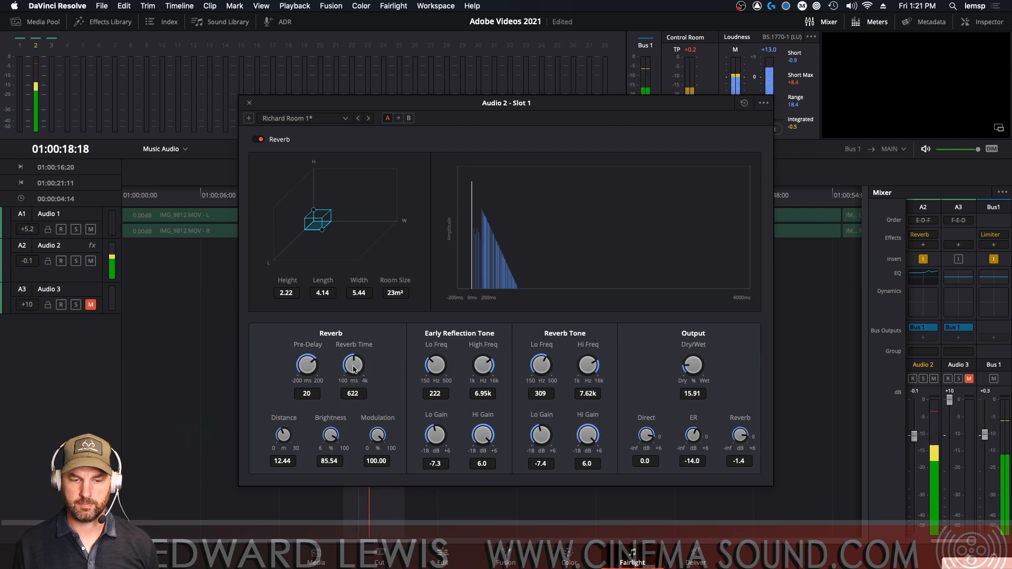
Compare against Audio 3 by swapping the mutes during playback, and return to Audio 2 unmuted with Audio 3 muted.
click(968, 378)
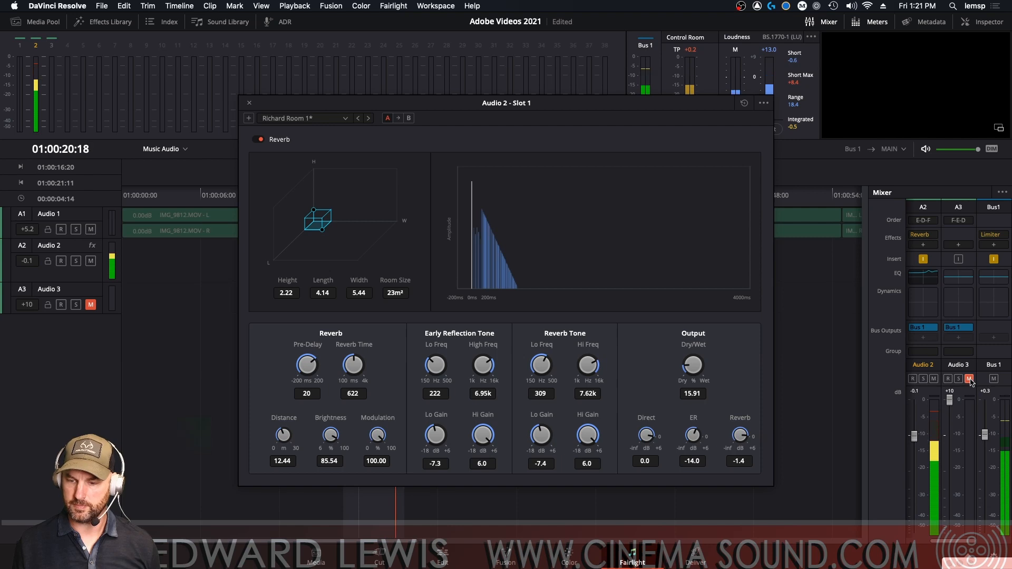
click(933, 378)
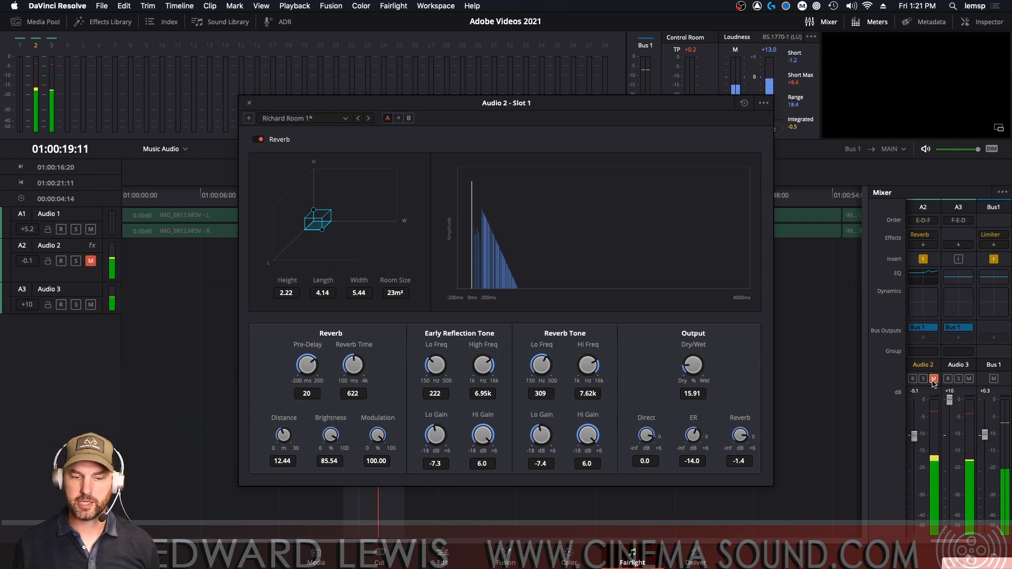
click(933, 379)
click(968, 379)
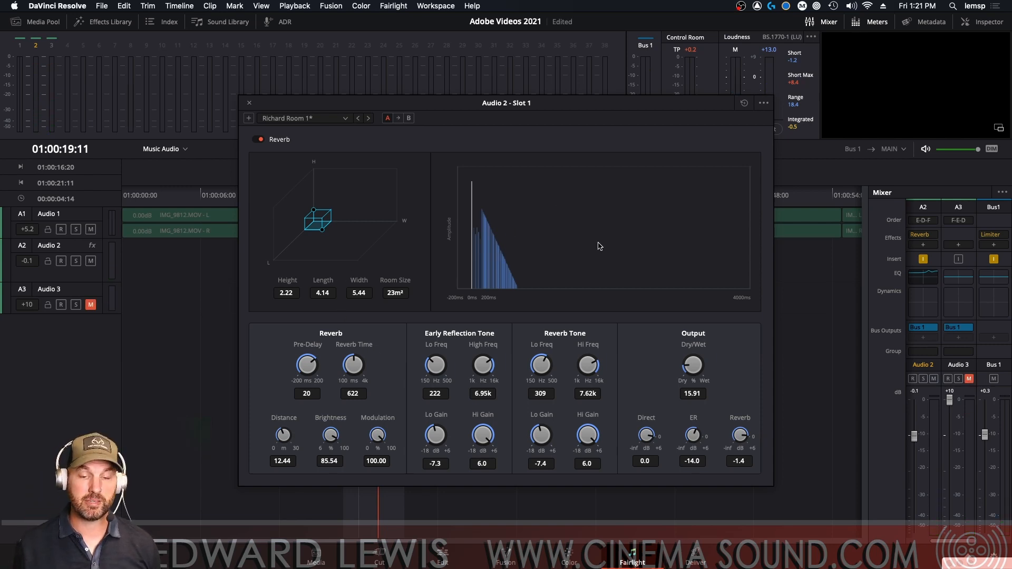
Switch to Premiere Pro and examine the Convolution Reverb's presets, impulse choices, and file dialog for loading an impulse on Audio 2.
key(super+Tab)
click(363, 283)
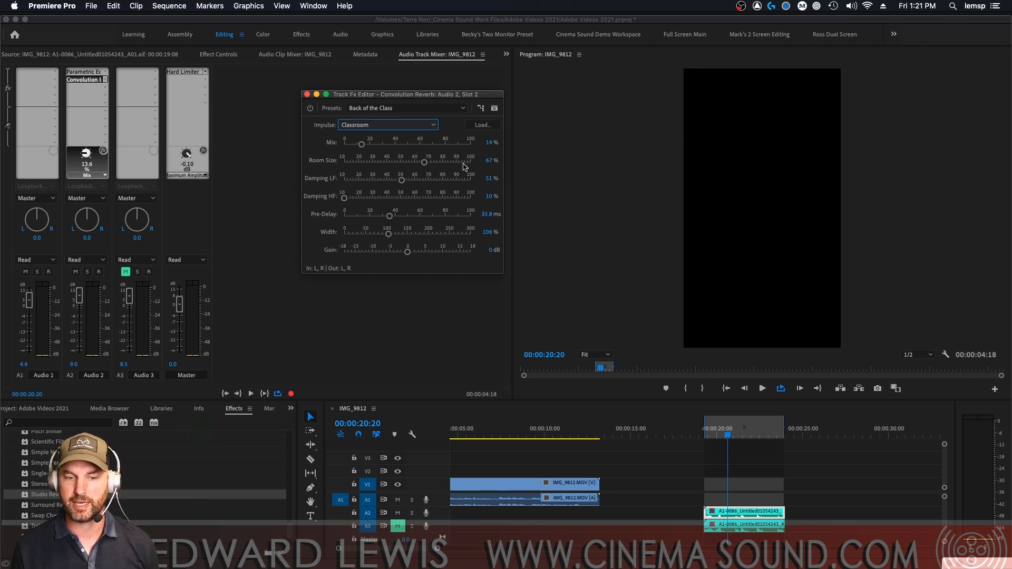
click(463, 110)
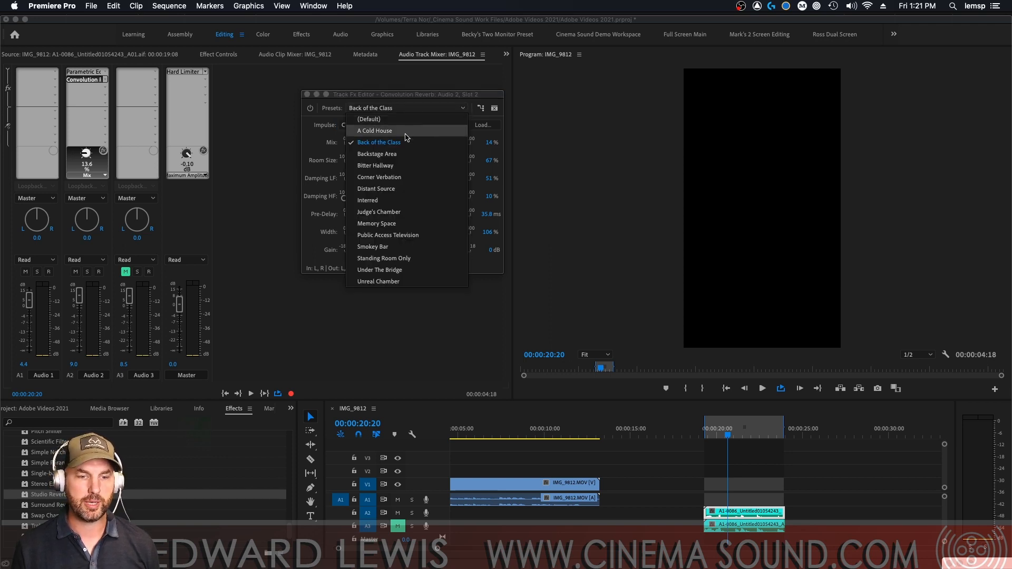
click(323, 262)
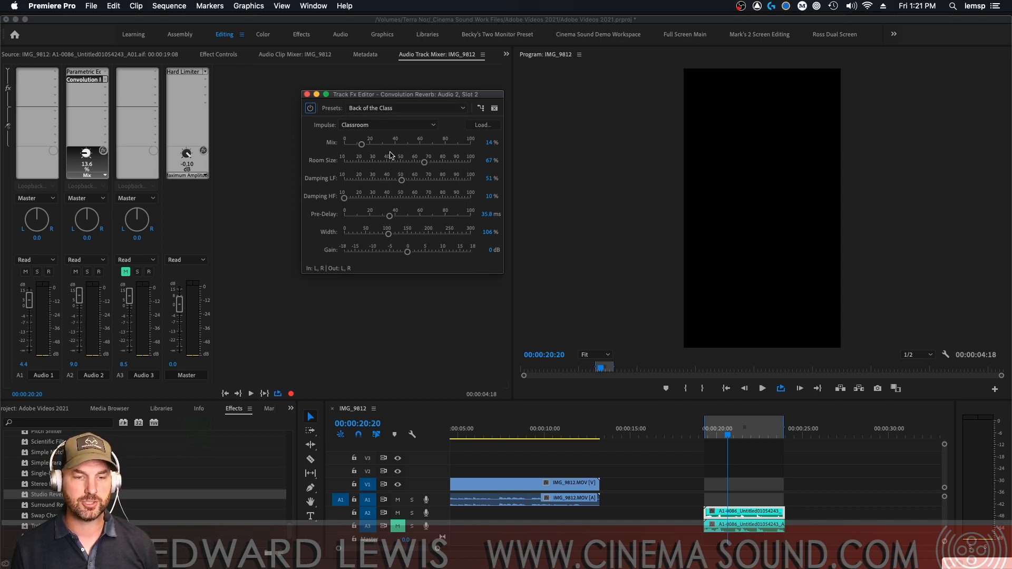
click(435, 126)
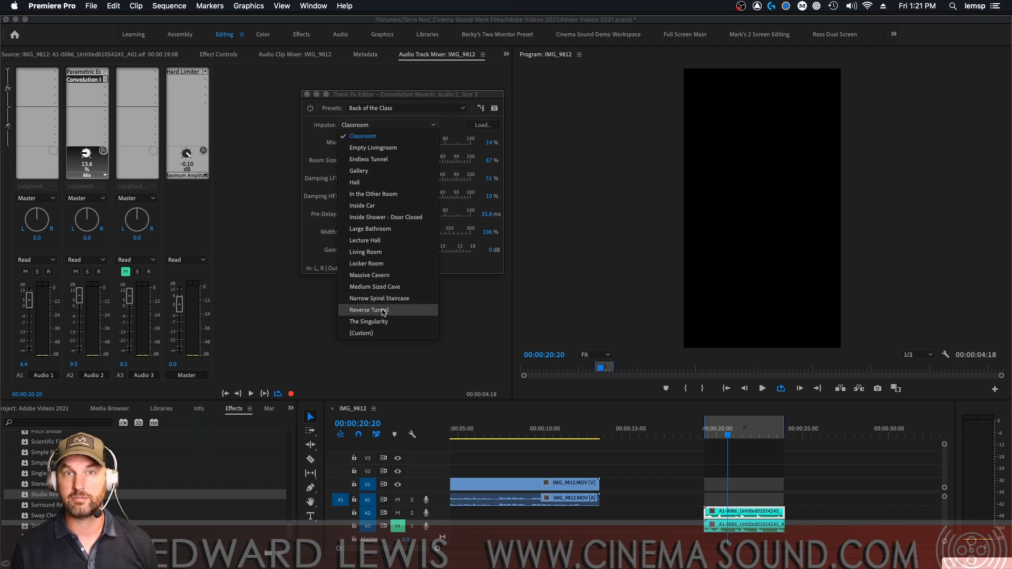
click(318, 250)
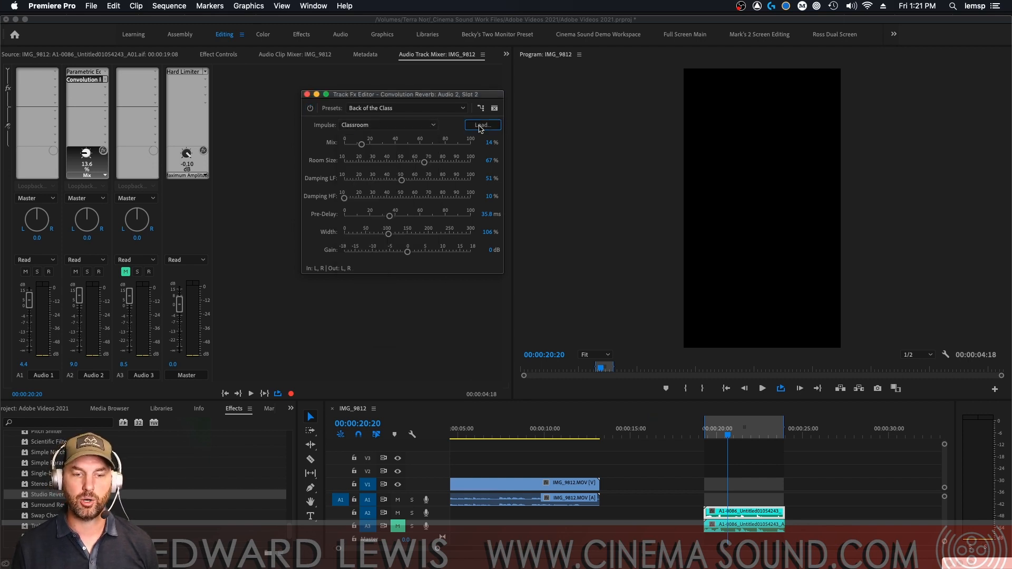
key(Return)
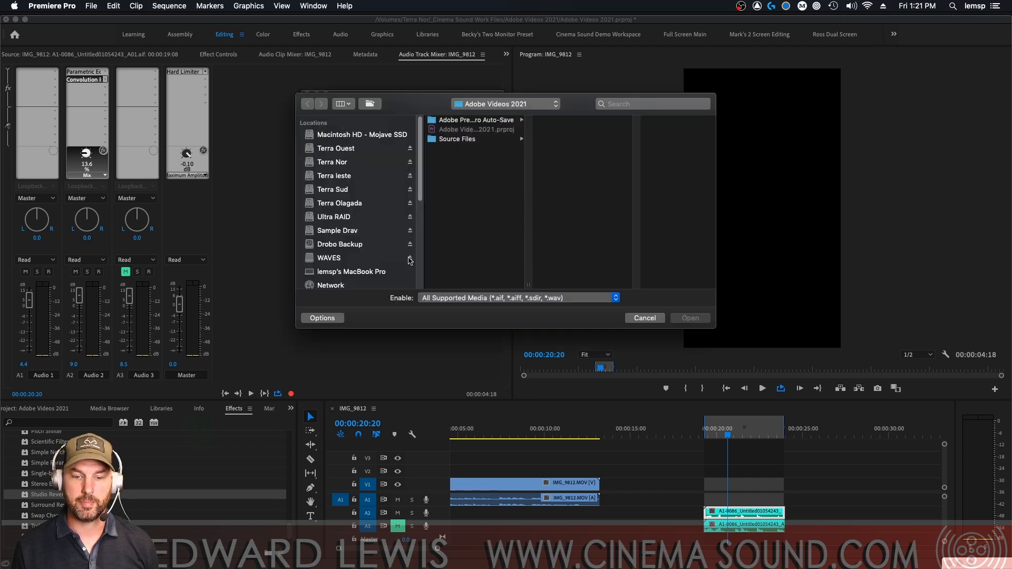
click(644, 318)
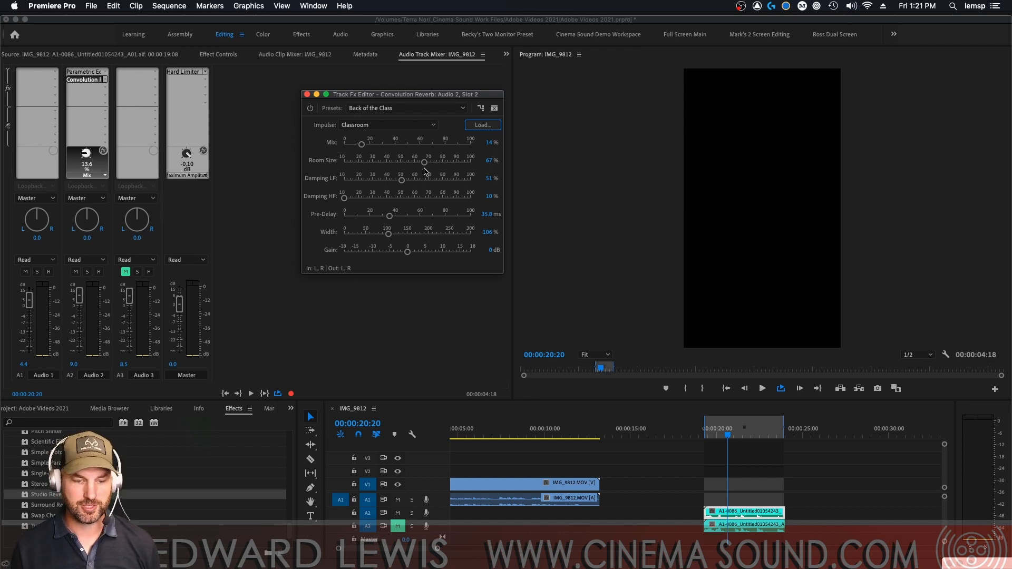
Unmute track A3, mute track A2, and play back the section to hear A3 alone.
click(398, 526)
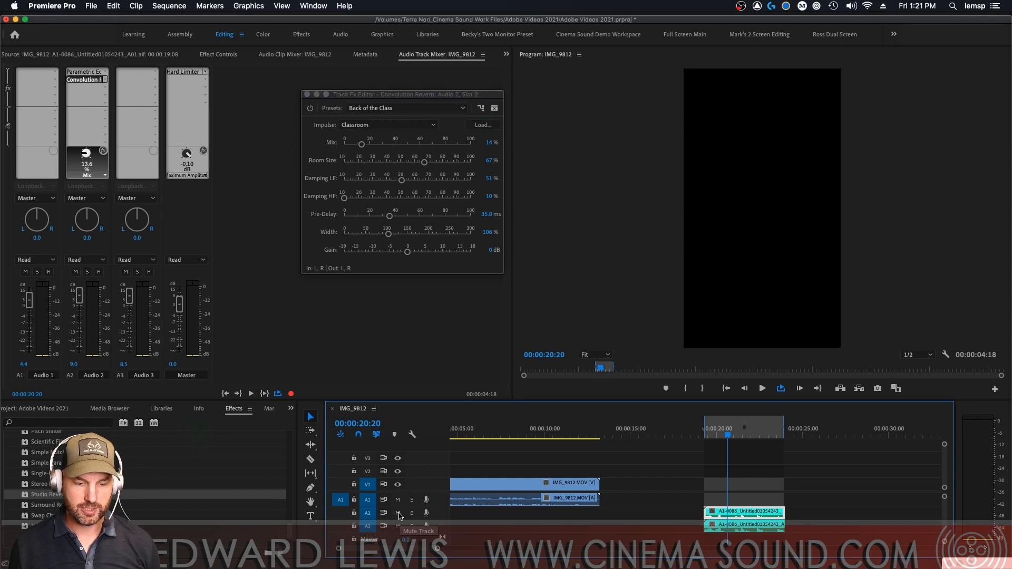
click(398, 512)
key(space)
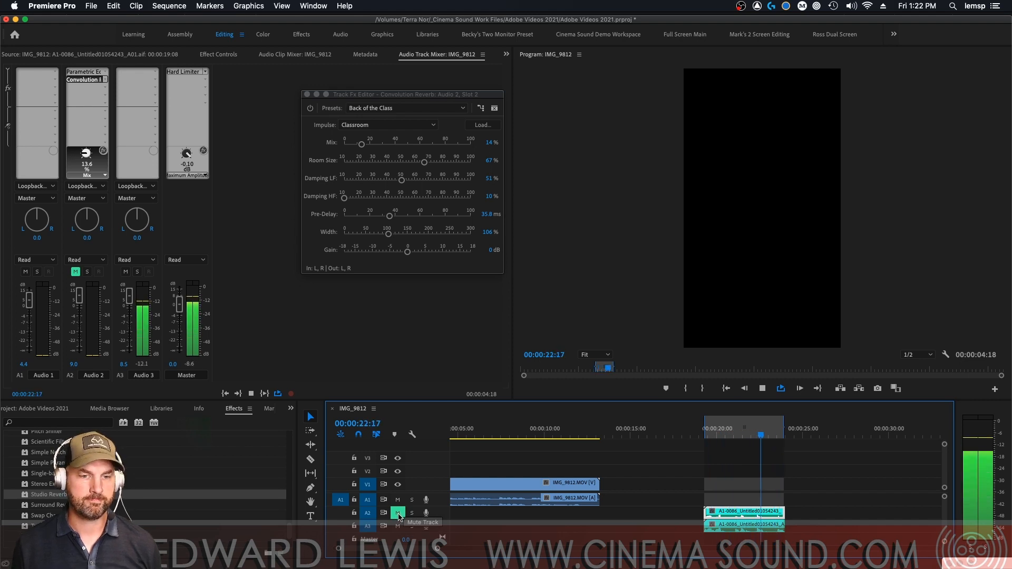
key(space)
Unmute track A2 and mute track A1 in the timeline.
click(398, 512)
click(398, 499)
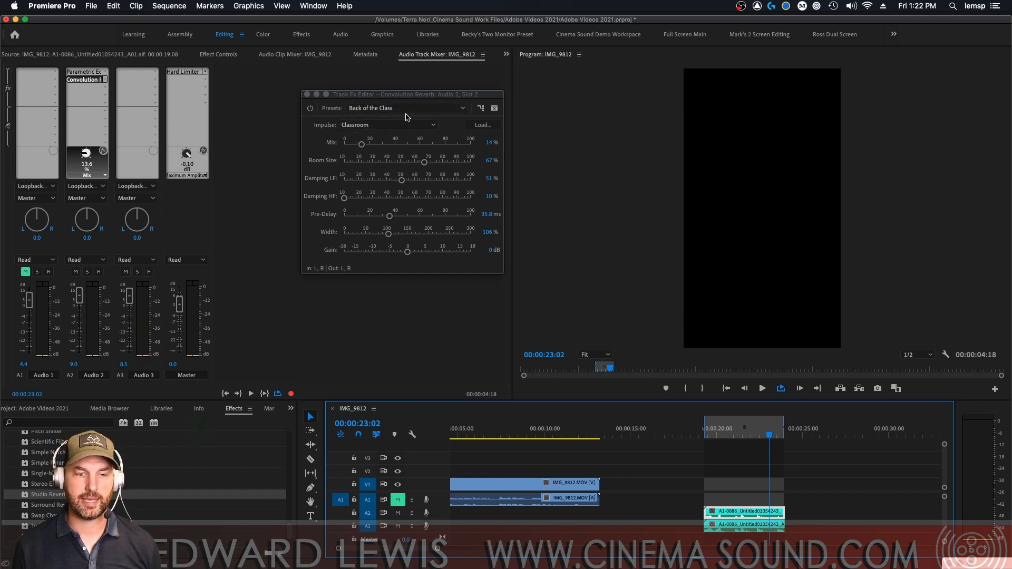
Unmute track A1, mute track A3 and keep A2 unmuted, and play back the section to hear A2.
key(space)
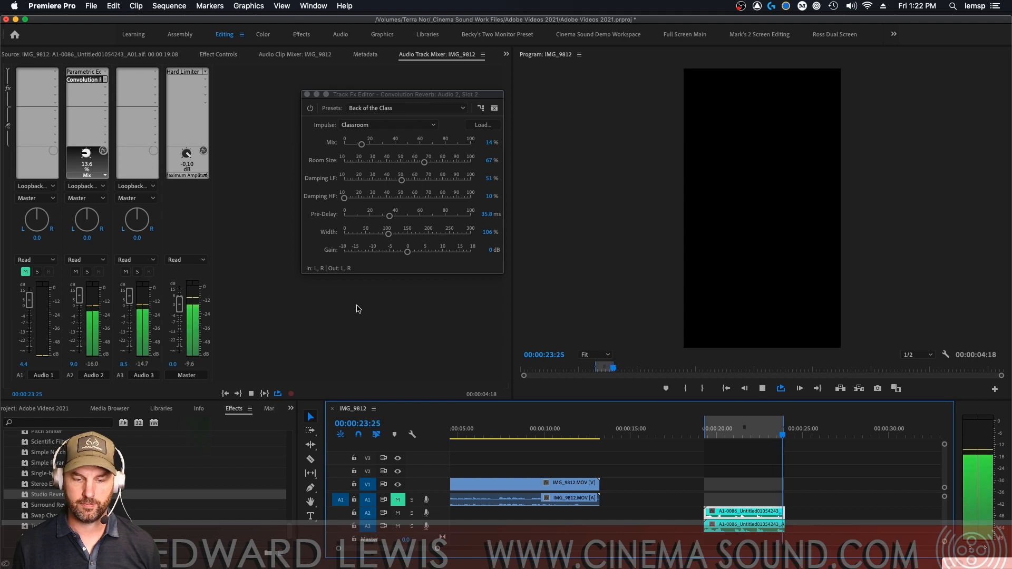
key(space)
click(398, 513)
click(399, 500)
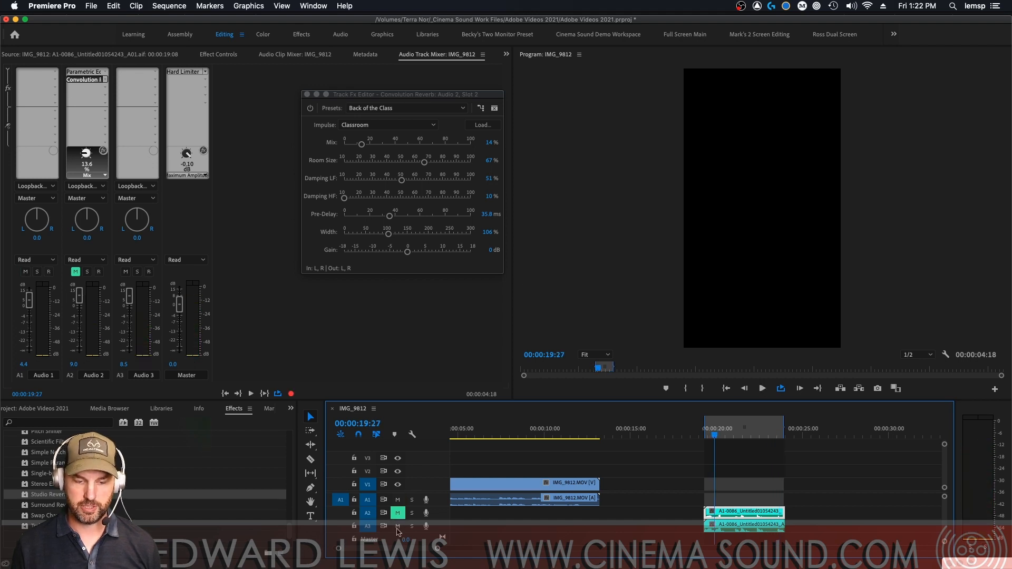
click(399, 526)
click(399, 513)
key(space)
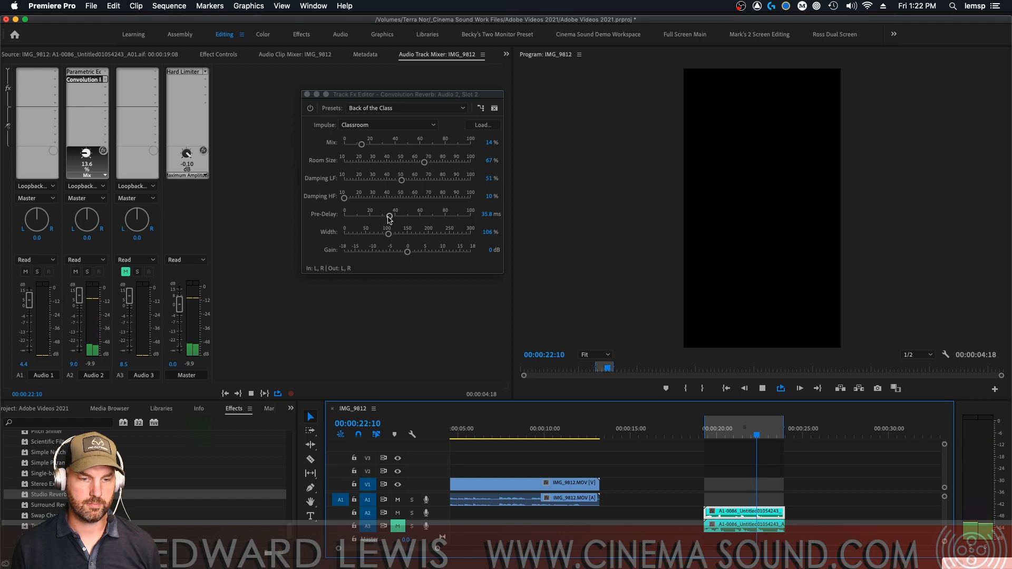
Adjust the Convolution Reverb's Mix to 13% while comparing against Audio 3, leaving A2 muted and A3 unmuted, and stop playback.
drag(361, 144, 363, 144)
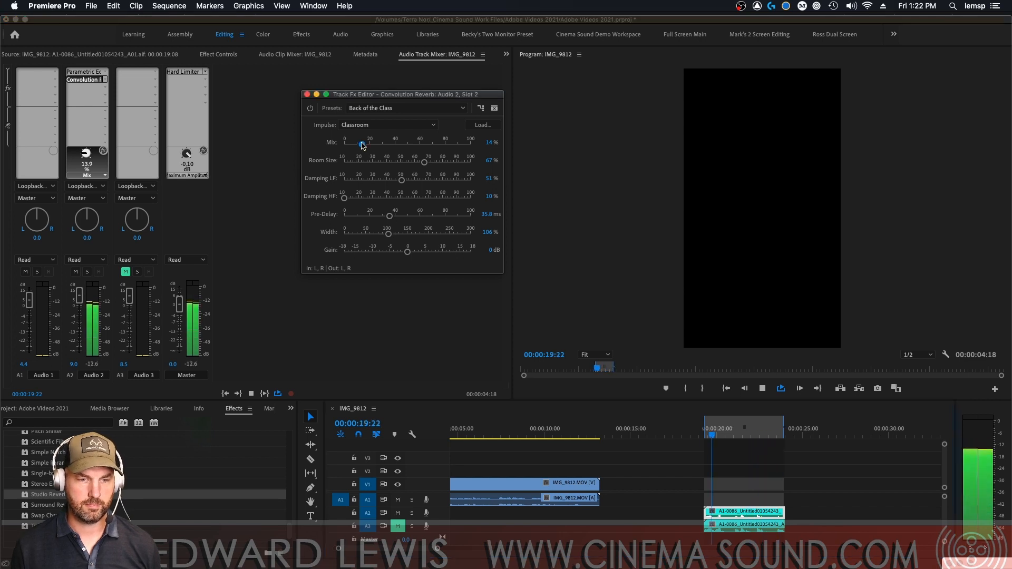
click(397, 526)
click(398, 513)
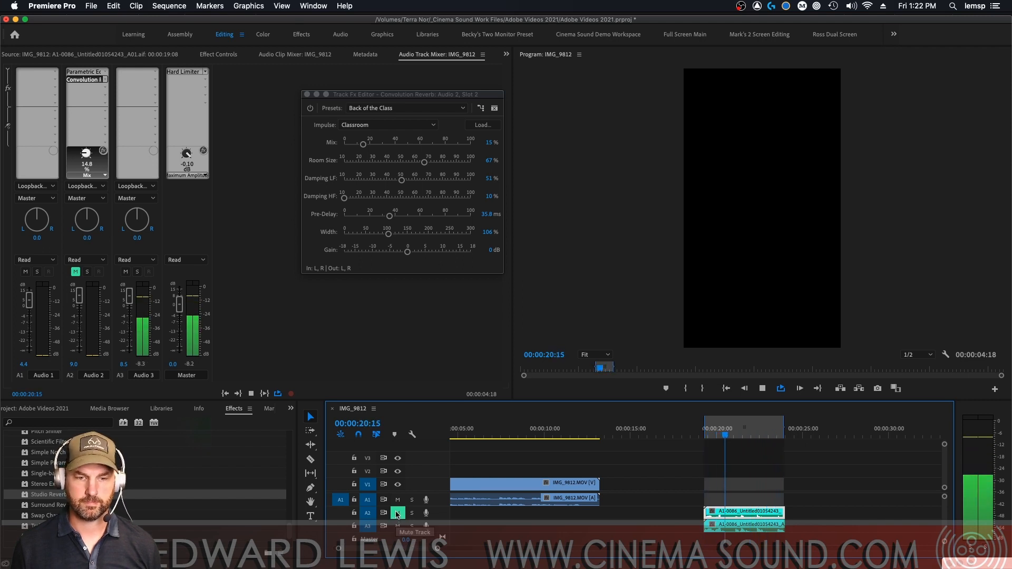
drag(363, 144, 361, 144)
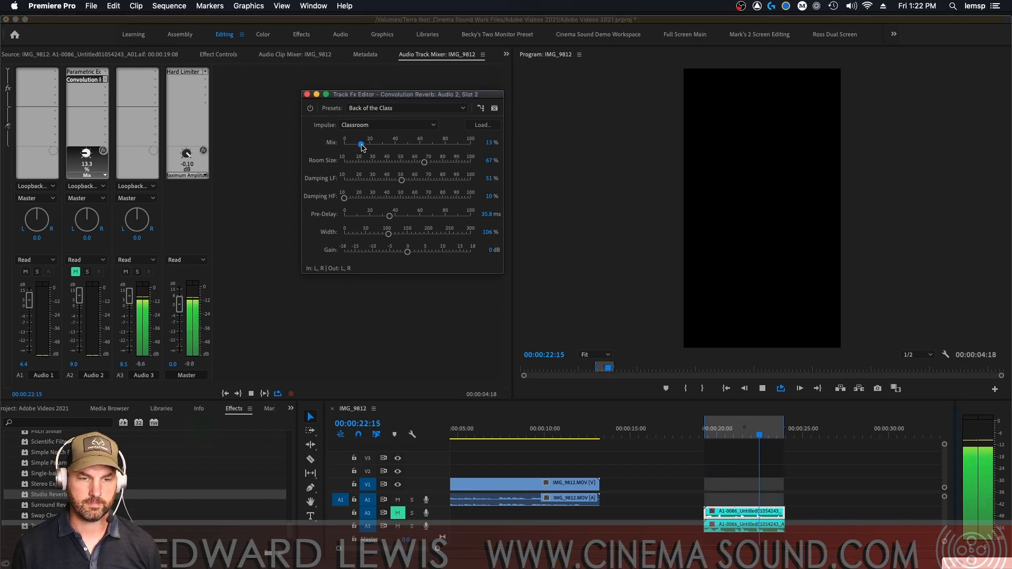
key(space)
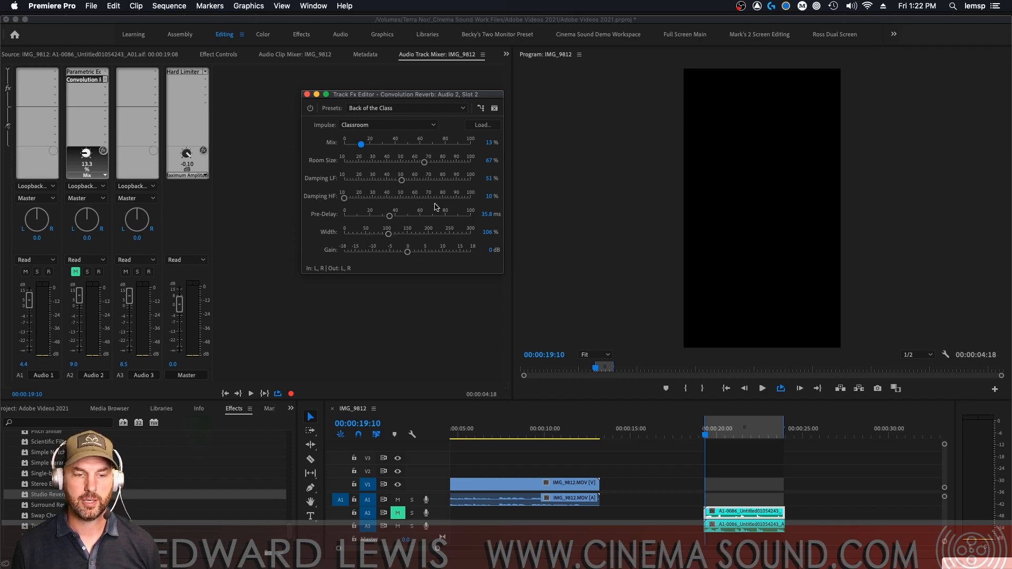
Try the Empty Livingroom impulse against Audio 3 by swapping mutes to hear A2, and return the impulse to Classroom.
click(434, 126)
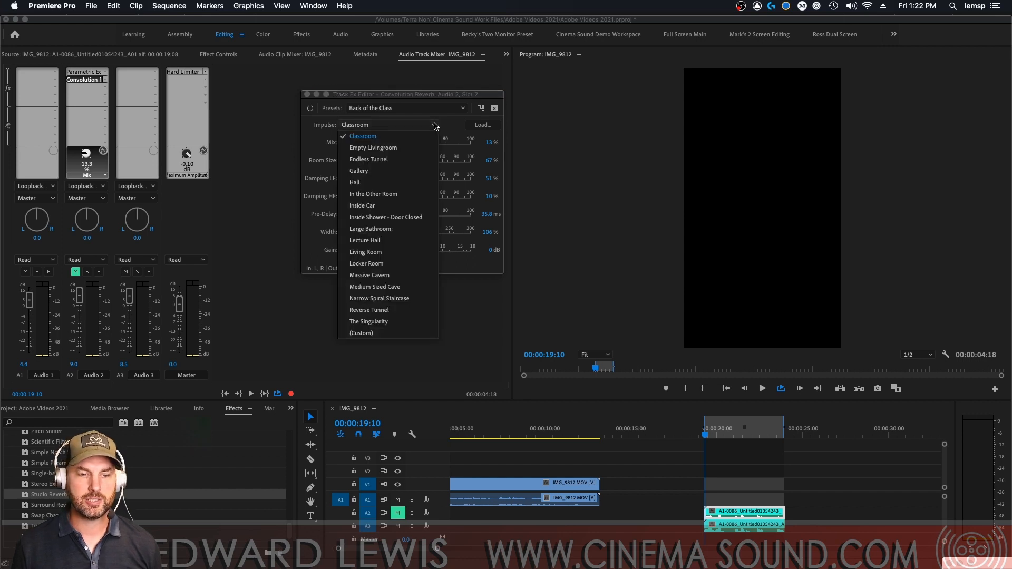
click(410, 148)
key(space)
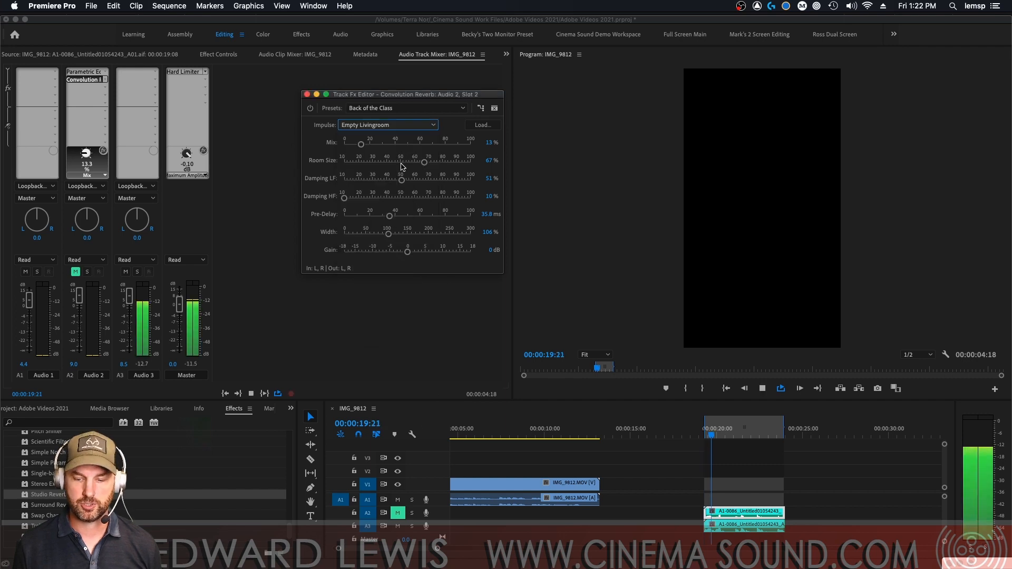
click(397, 526)
click(398, 512)
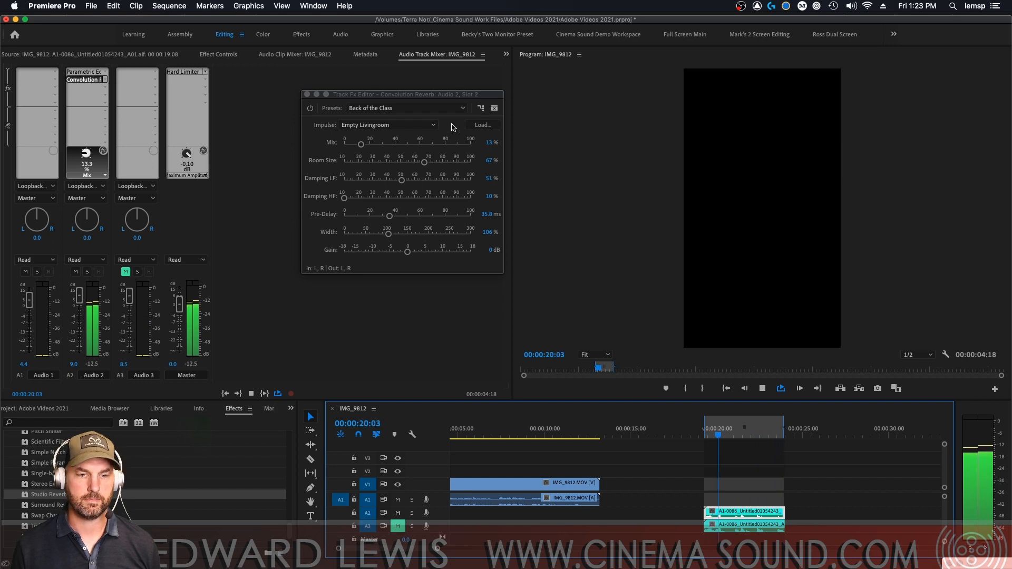
click(430, 125)
click(364, 129)
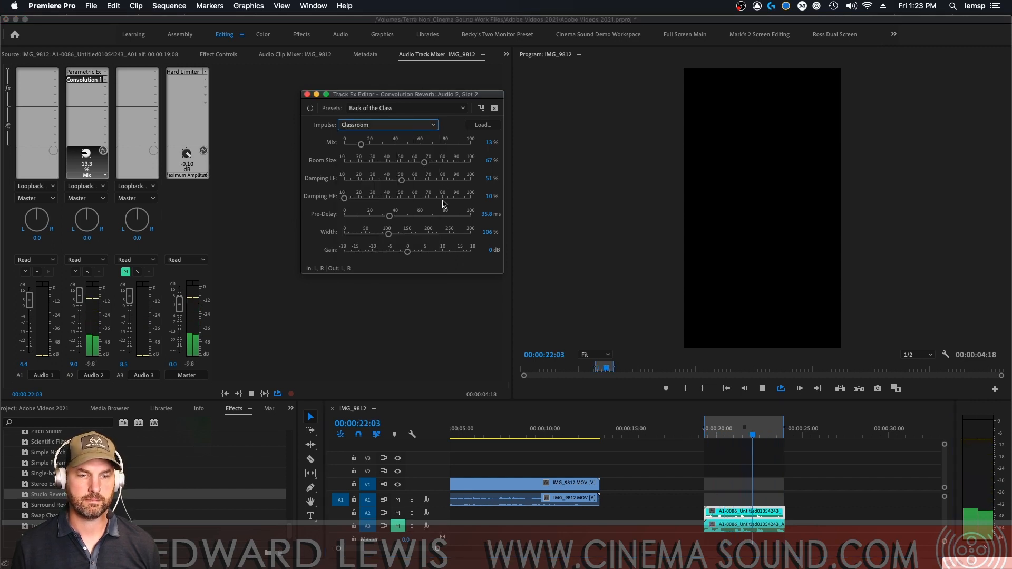
Audition the Endless Tunnel, Hall, Locker Room and Medium Sized Cave impulses on Audio 2 during playback, and reselect Classroom.
click(422, 125)
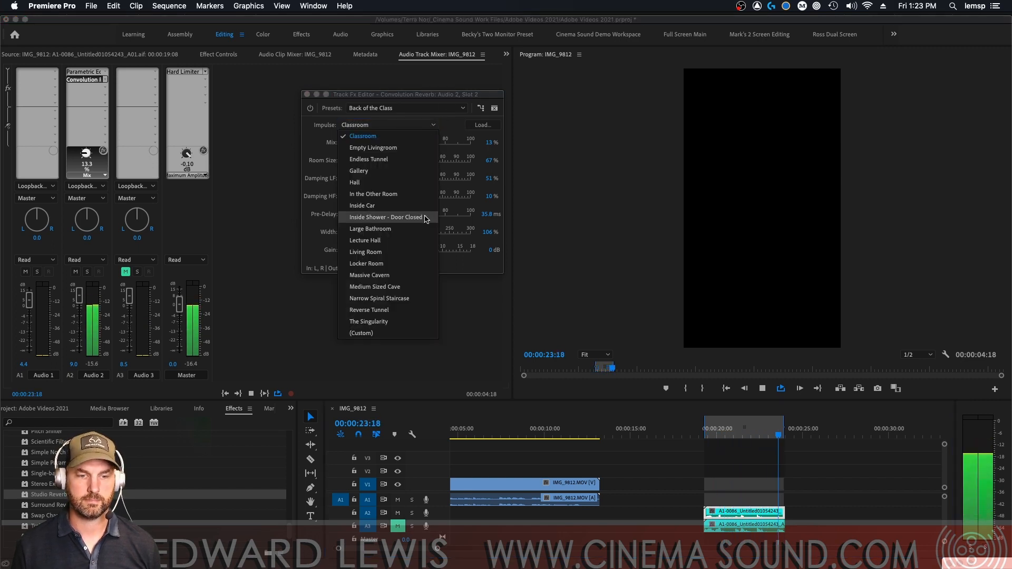
click(412, 166)
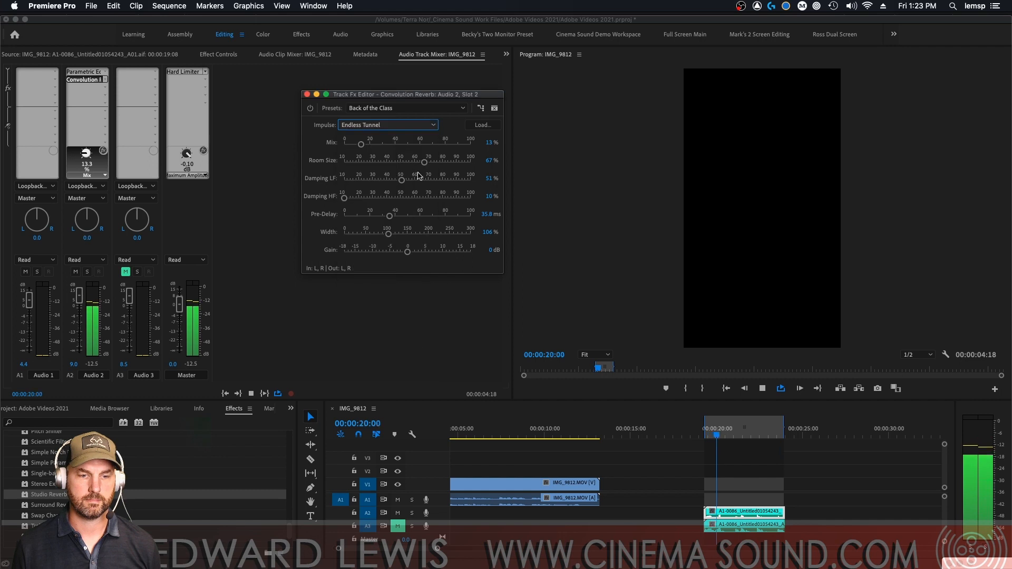
click(434, 124)
click(369, 185)
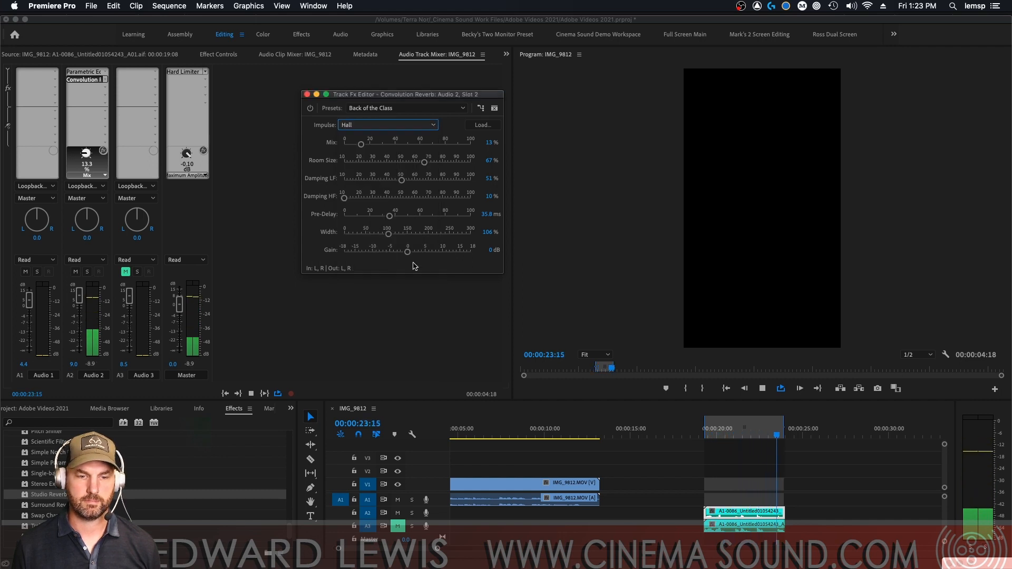
click(433, 127)
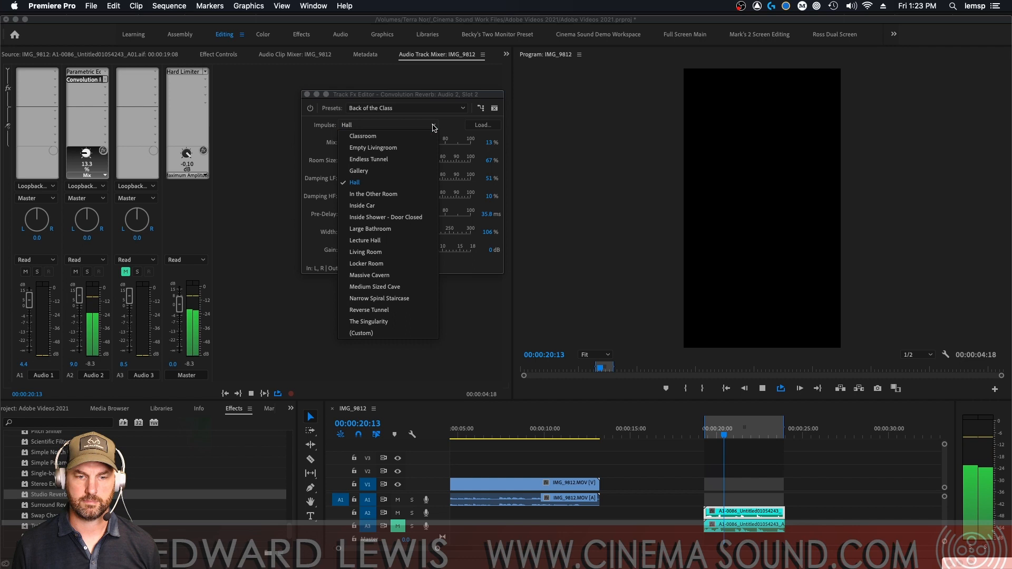
click(403, 263)
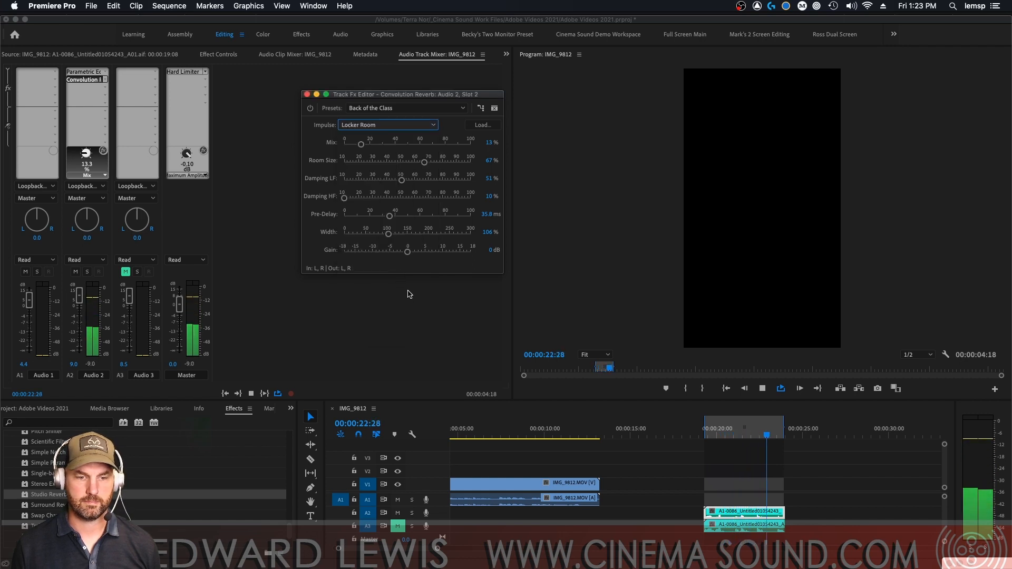
click(433, 126)
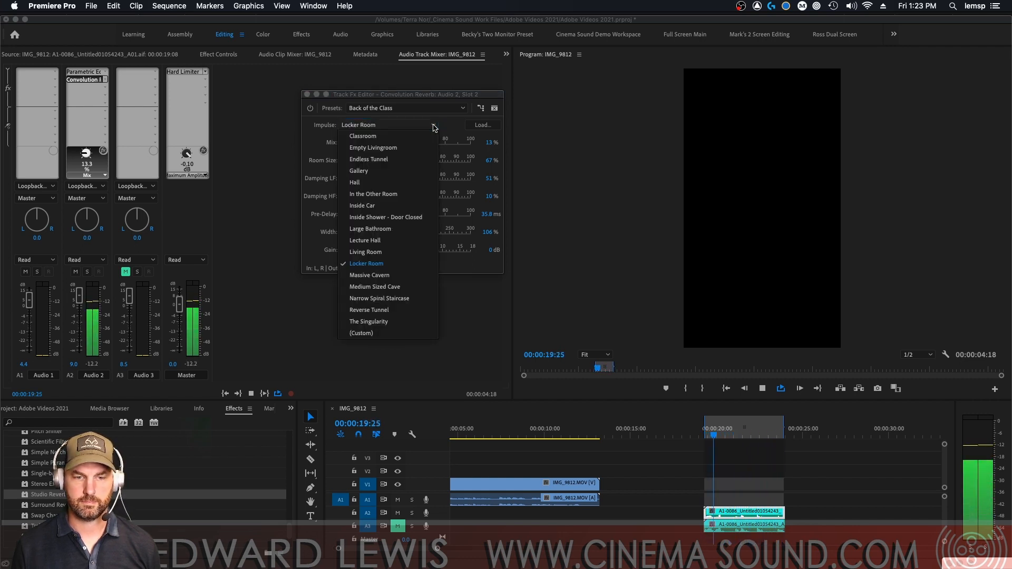
click(390, 292)
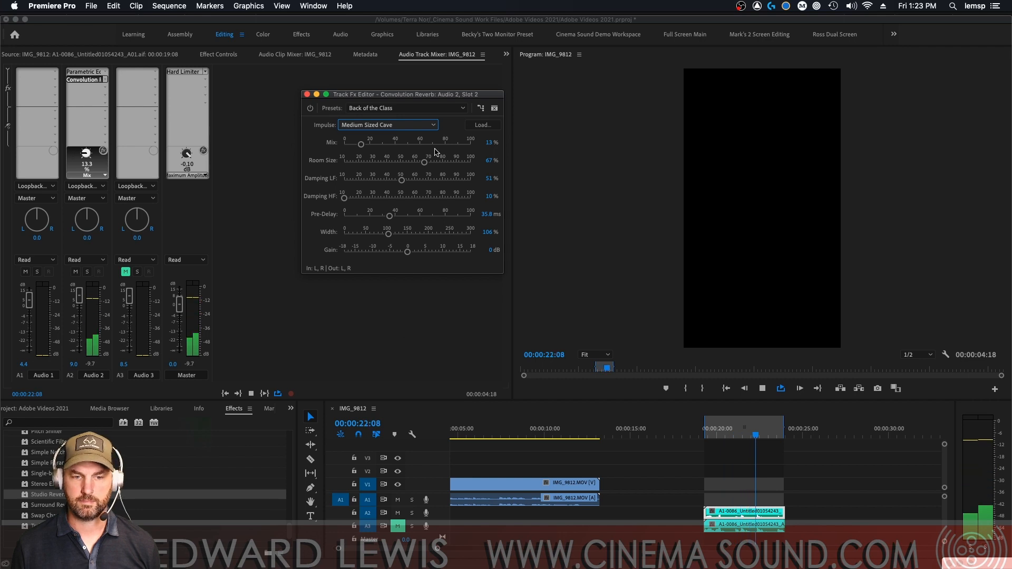
click(419, 125)
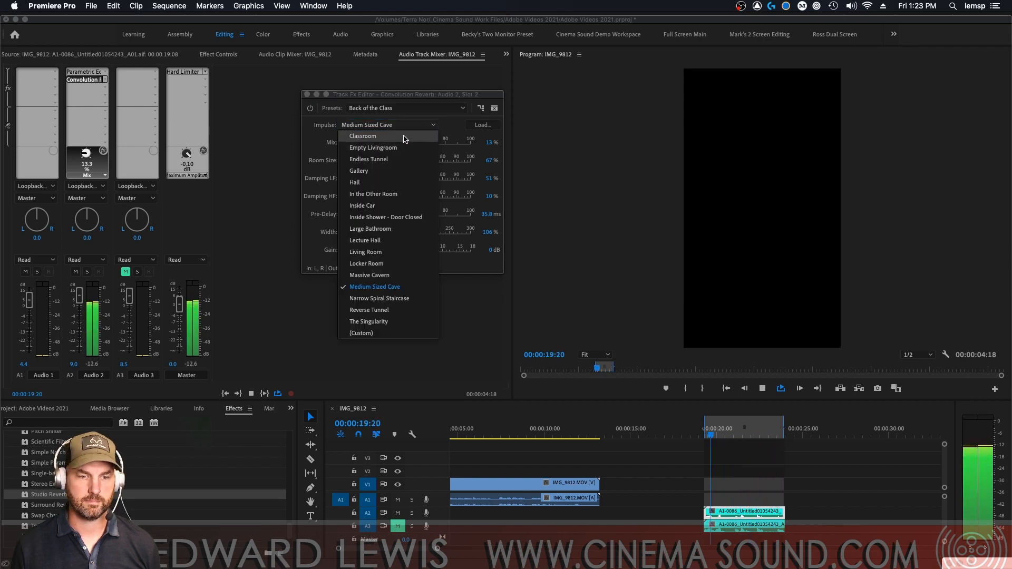
click(405, 138)
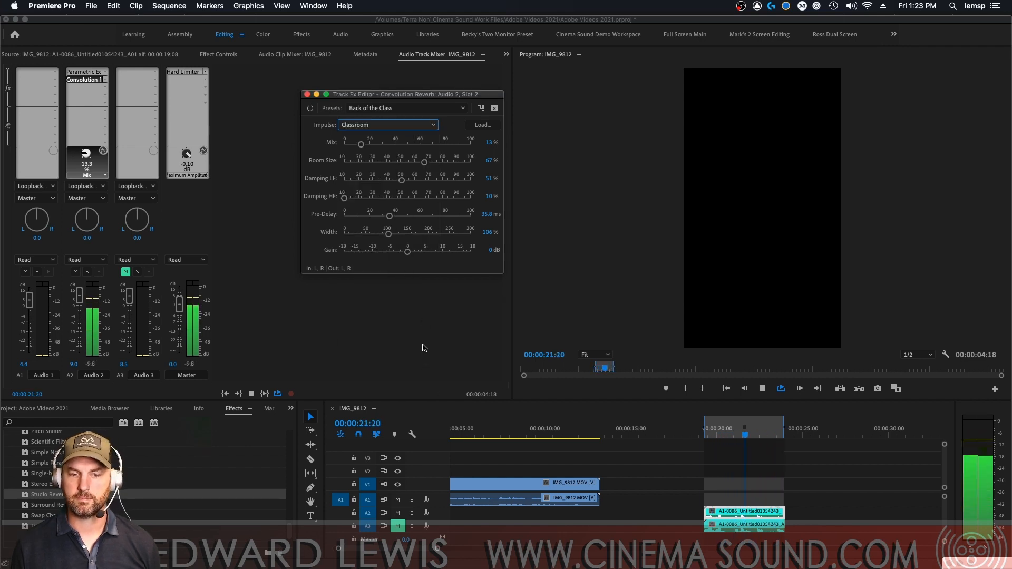
key(space)
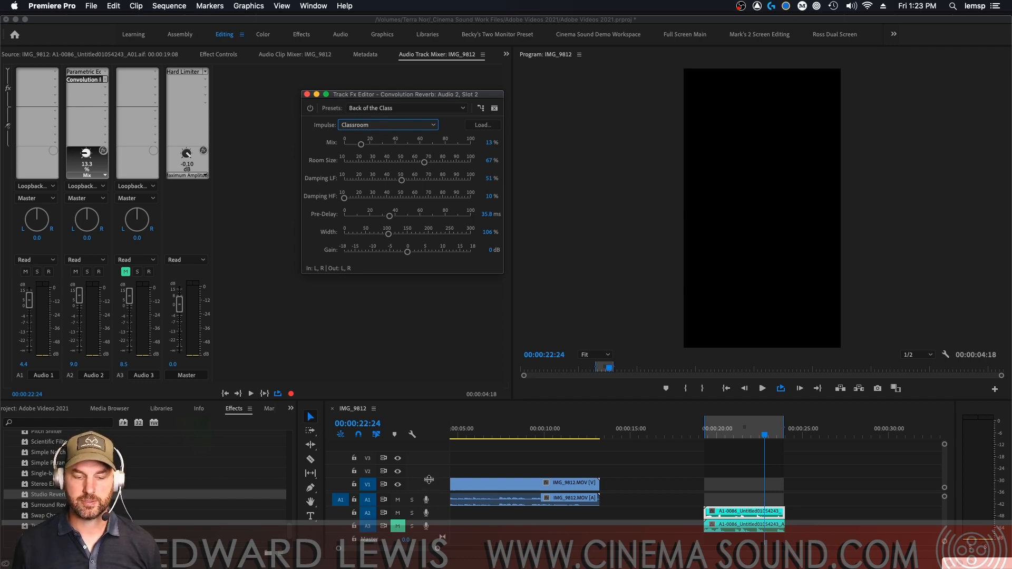
Try the reverb Mix at 40%, lower it to 19%, and compare with Audio 3 by swapping the mutes during playback.
drag(361, 145, 368, 145)
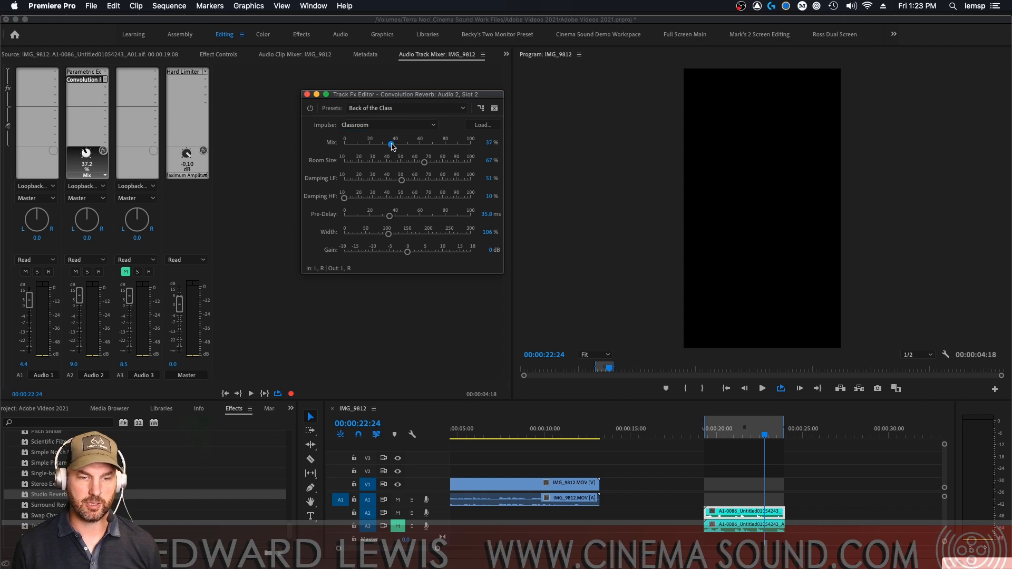
key(space)
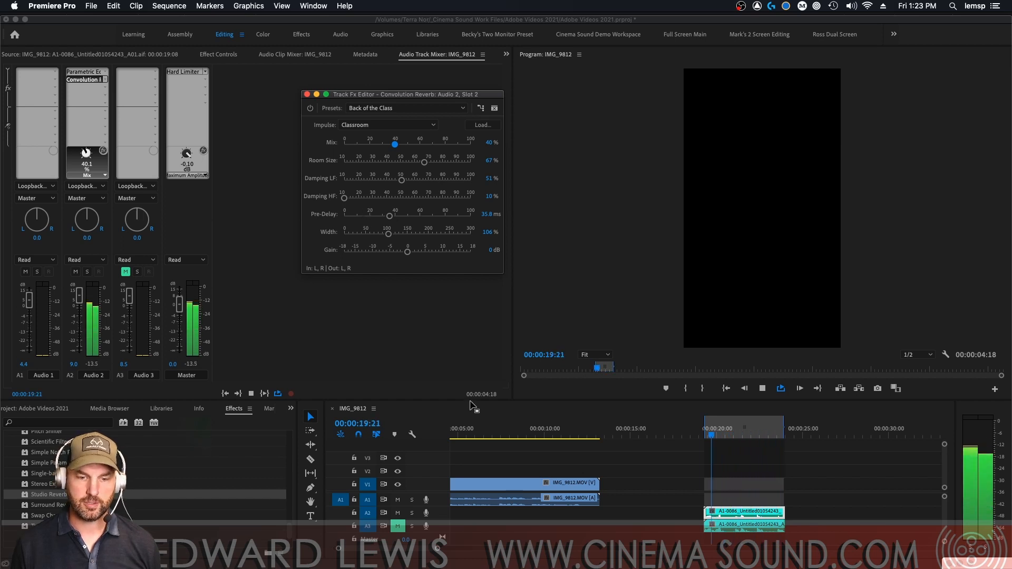
key(space)
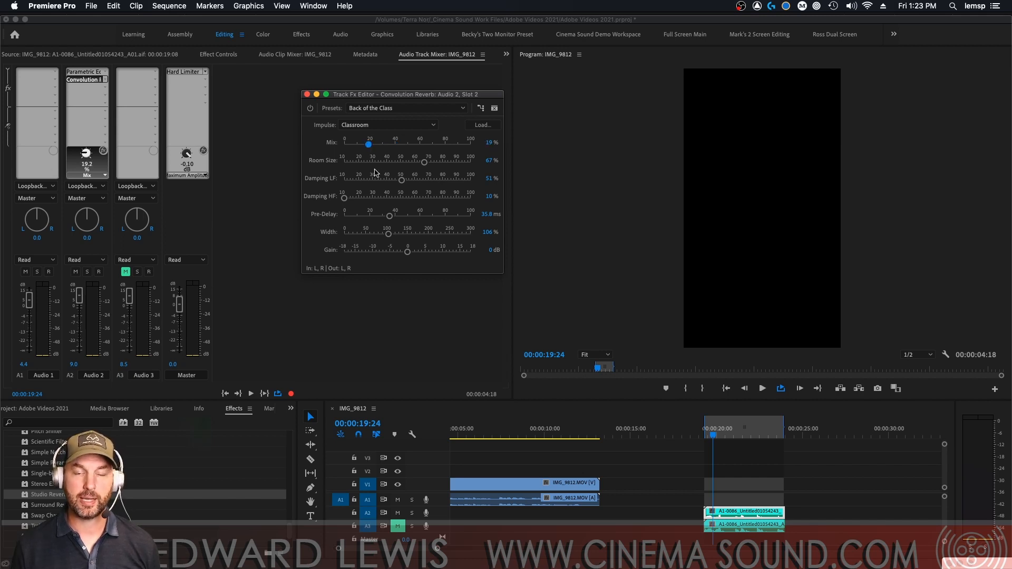
key(space)
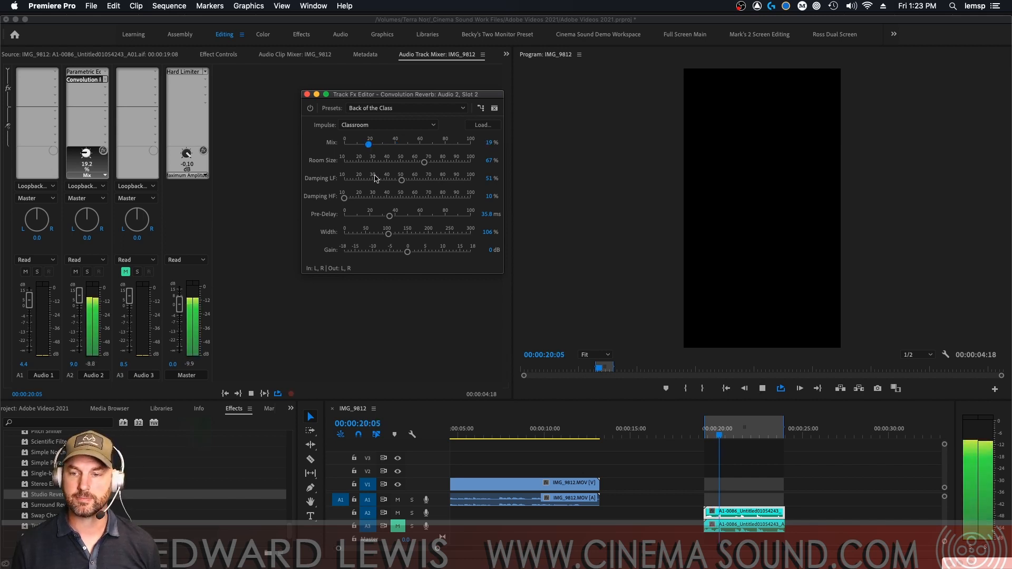
click(398, 513)
click(398, 526)
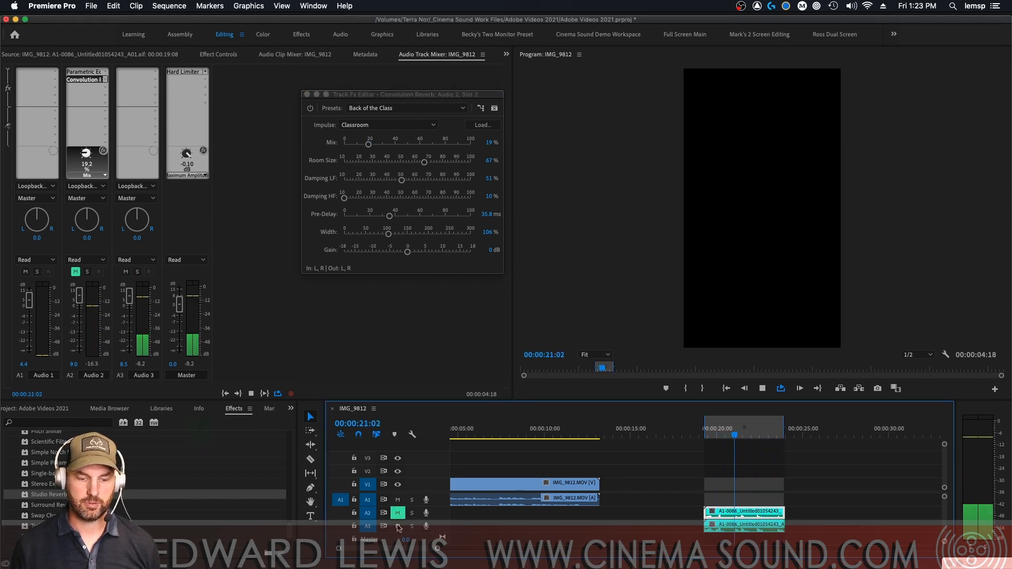
Set the Convolution Reverb's Mix to 17%, mute A3 and unmute A2 to hear the result, and stop playback.
drag(369, 144, 365, 145)
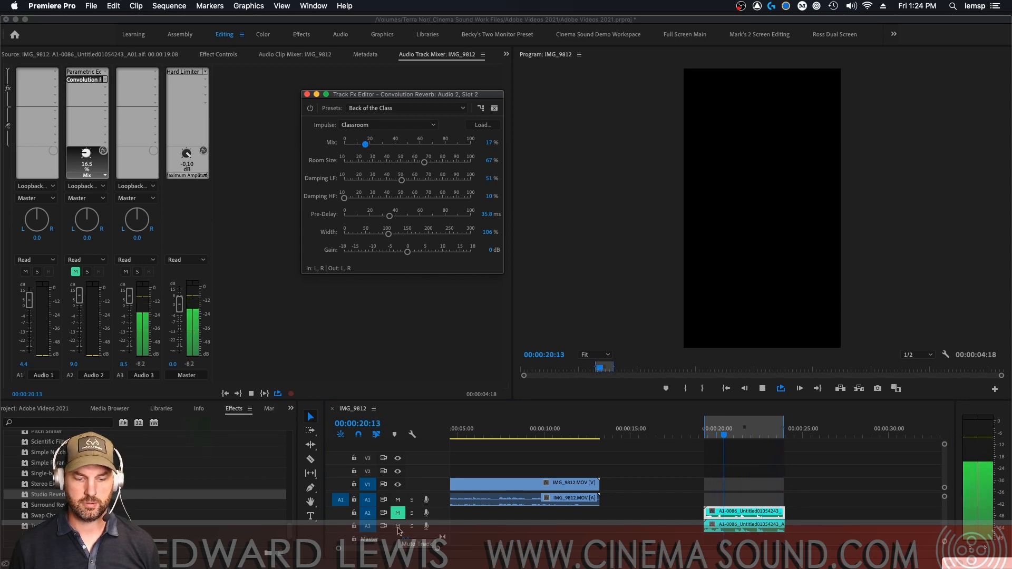
click(398, 526)
click(398, 513)
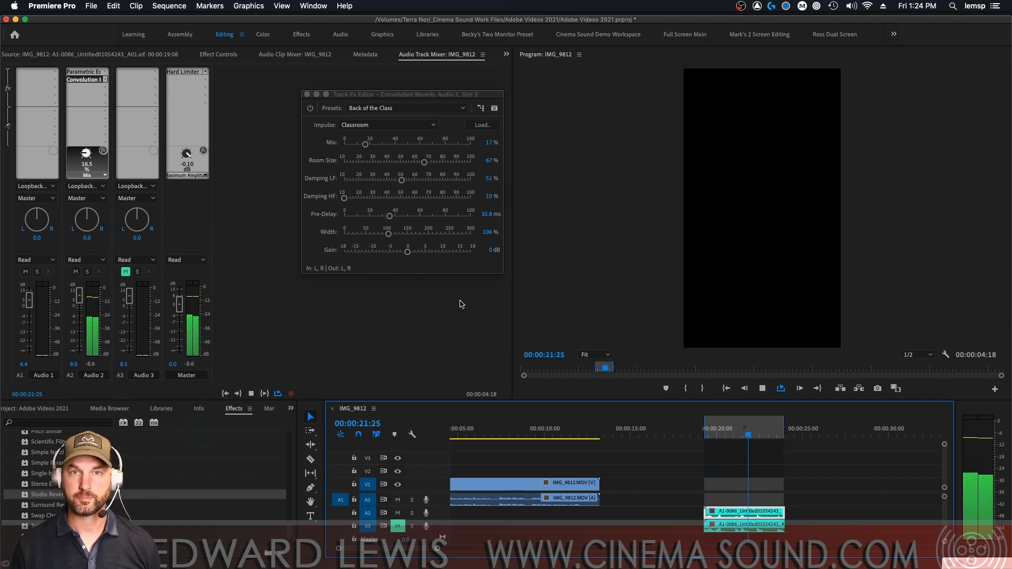
key(space)
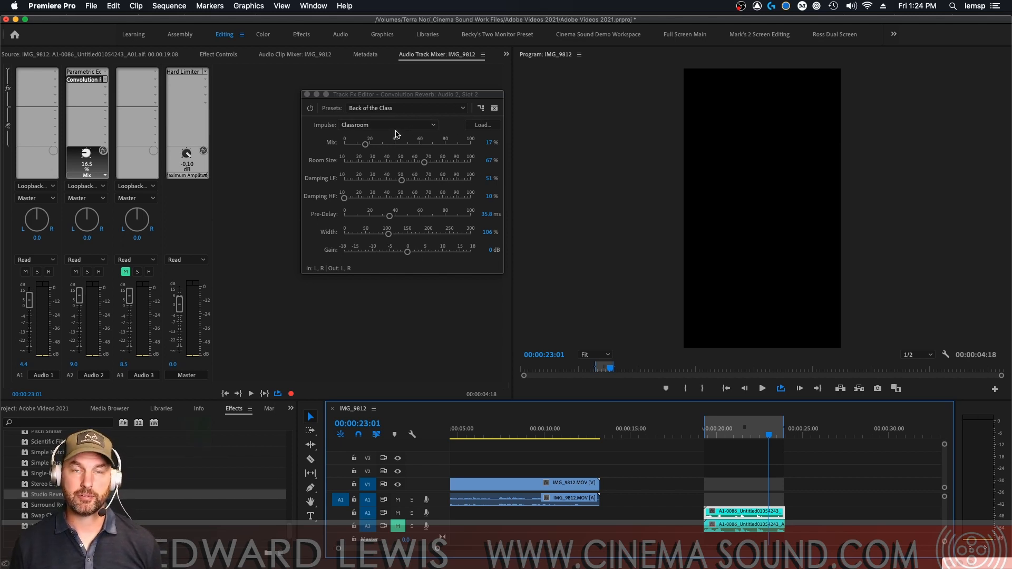
Switch to DaVinci Resolve and save the adjusted Reverb settings on Audio 2 to the current preset.
key(super+Tab)
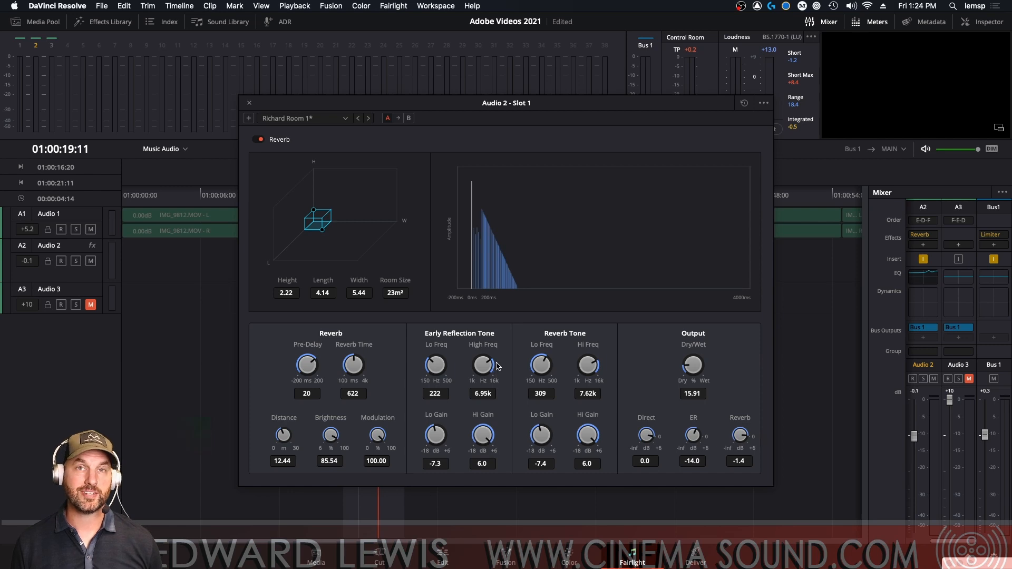
click(249, 118)
click(543, 321)
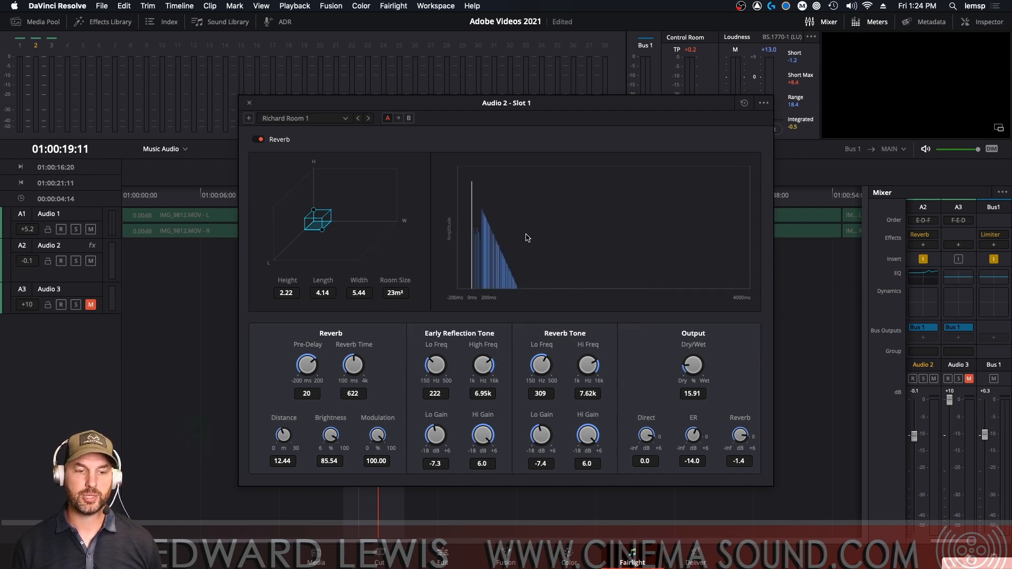
Look through the Reverb's preset list, review the Convolution Reverb in Premiere Pro, and switch back to DaVinci Resolve.
click(318, 121)
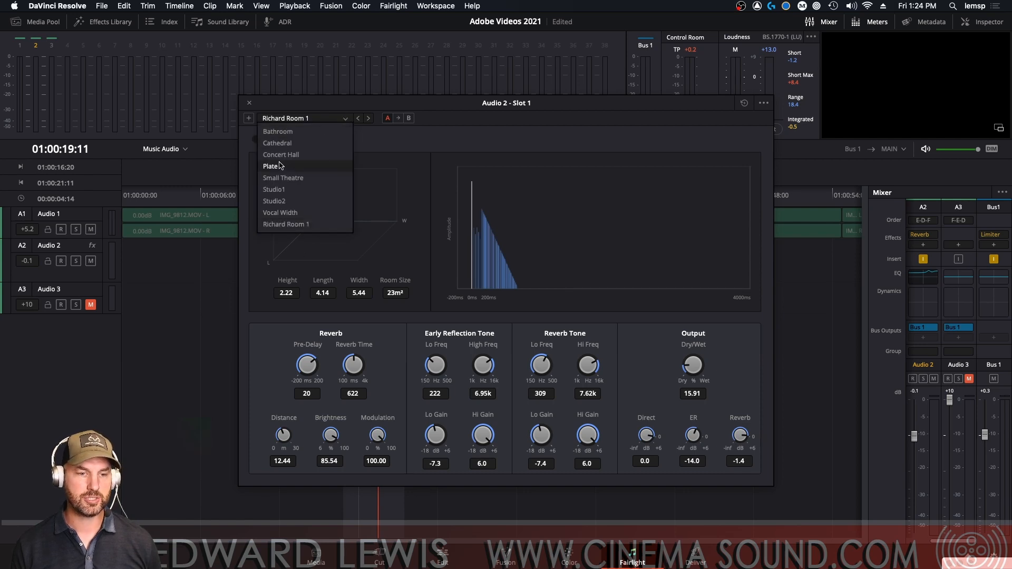
click(262, 122)
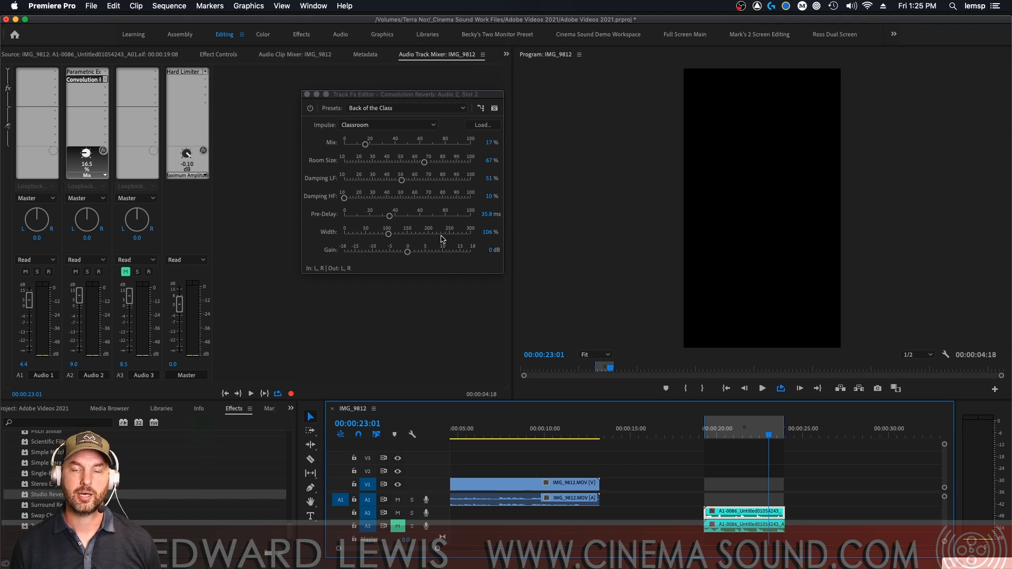
key(super+Tab)
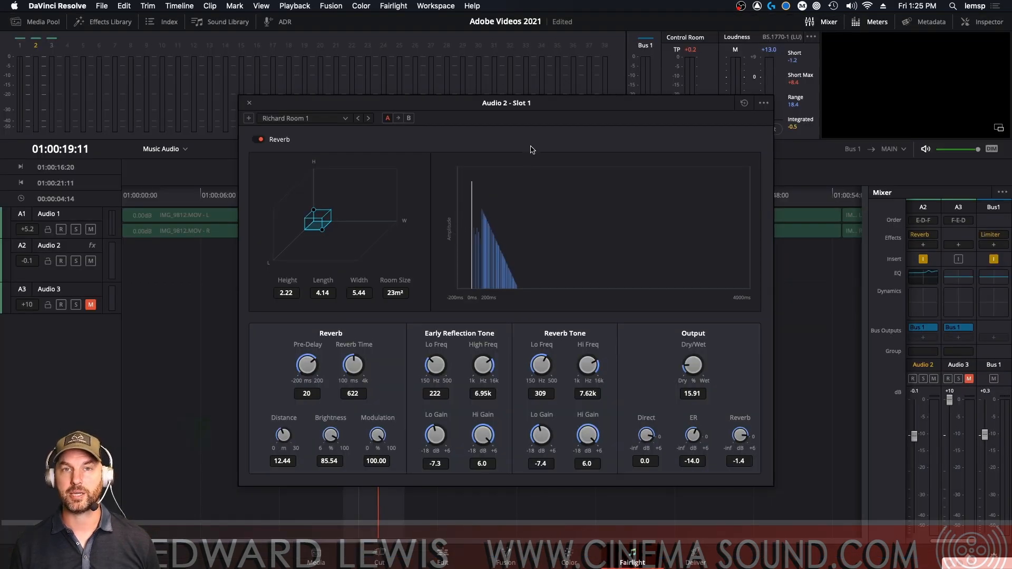